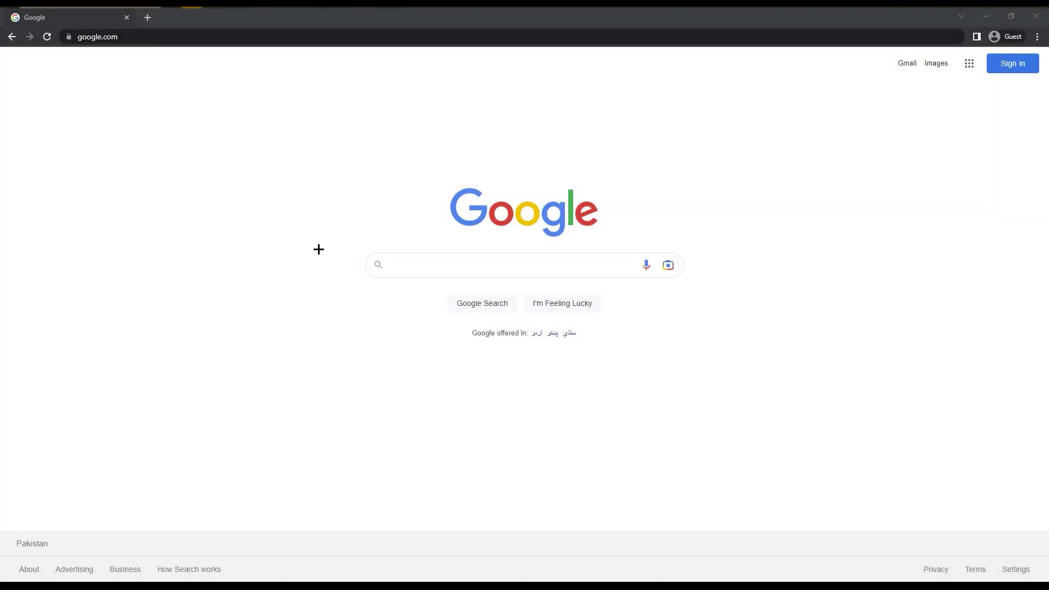
- Search Google for 'streamyard', correcting the typo before submitting
left_click(424, 268)
type("strema")
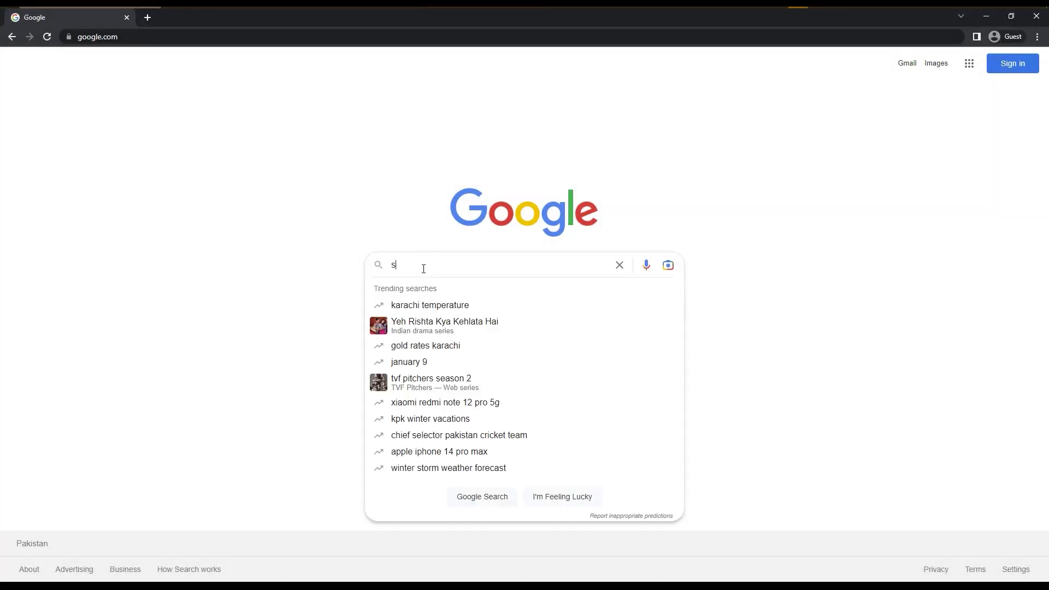
key("BackSpace")
key("BackSpace")
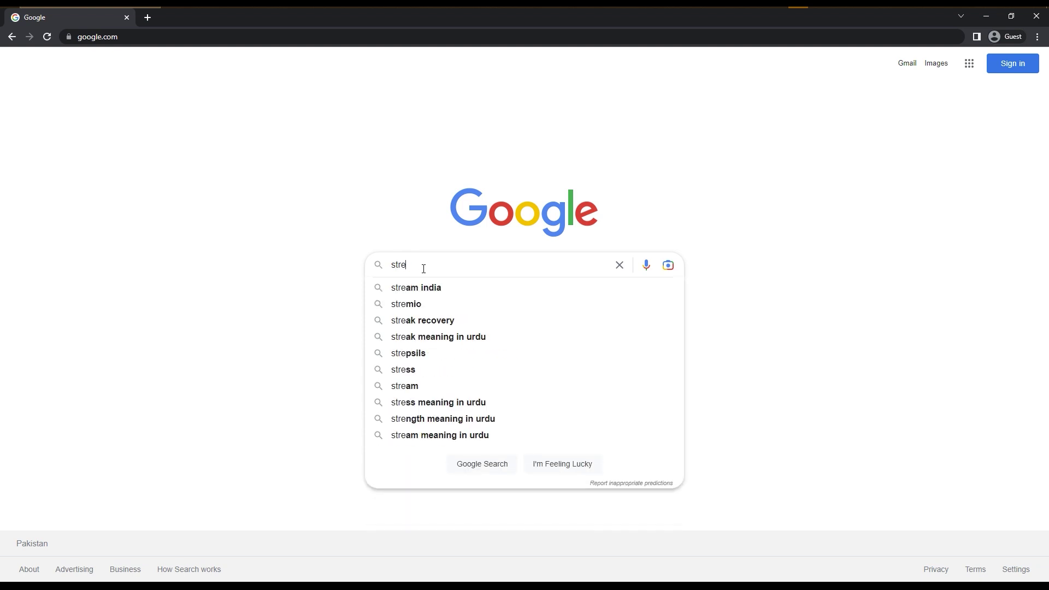
type("amyard")
key("Return")
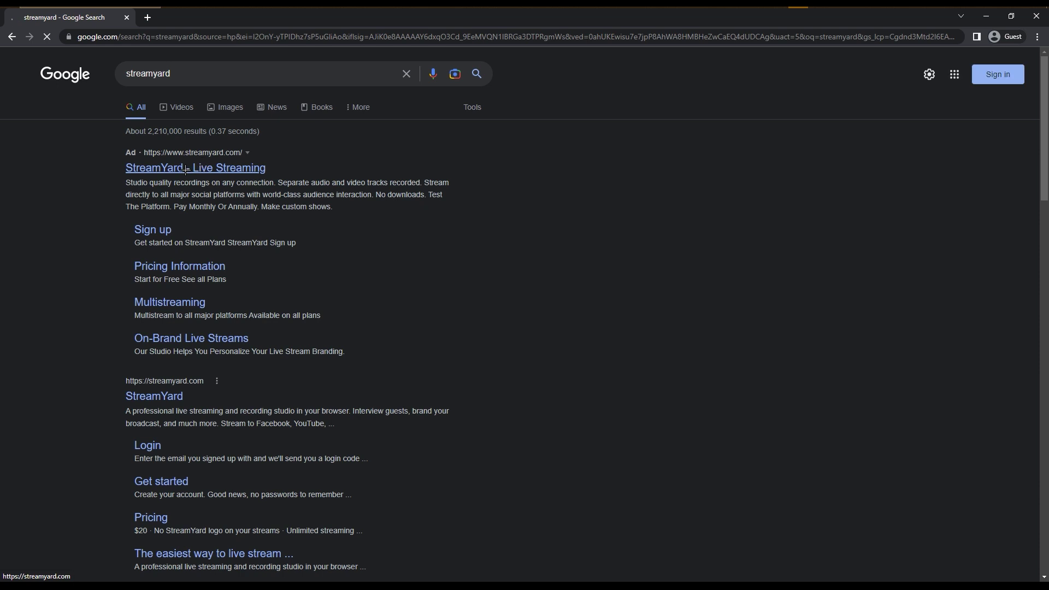
- Open the official StreamYard site and scroll through its demo and features
left_click(145, 398)
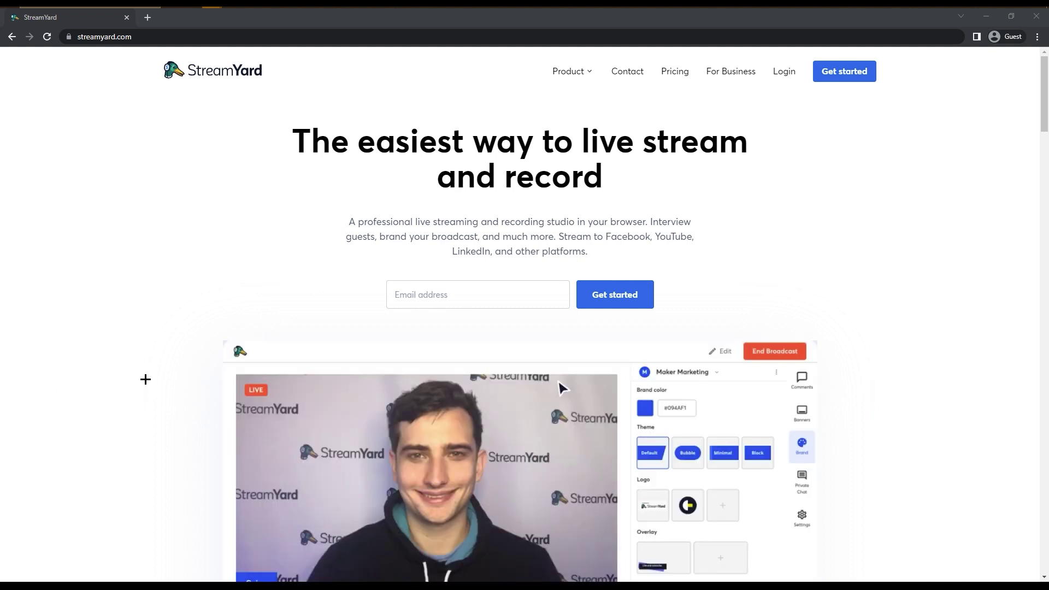
scroll(145, 379, "down", 1)
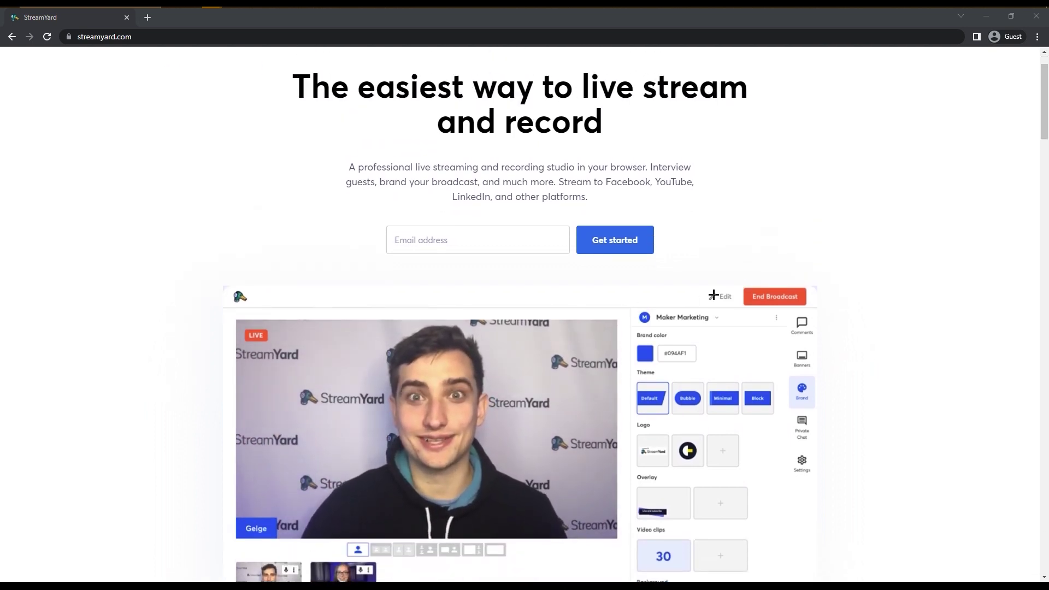
scroll(166, 391, "down", 1)
mouse_move(1044, 104)
left_mouse_down()
mouse_move(1044, 164)
mouse_move(1045, 125)
left_mouse_up()
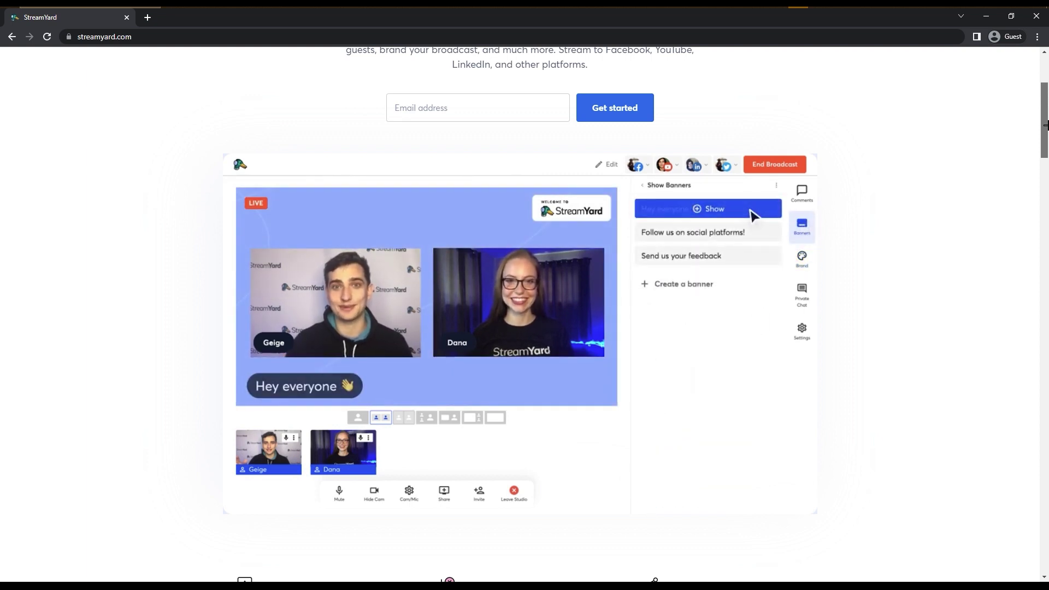
left_click_drag(1045, 125, 1034, 90)
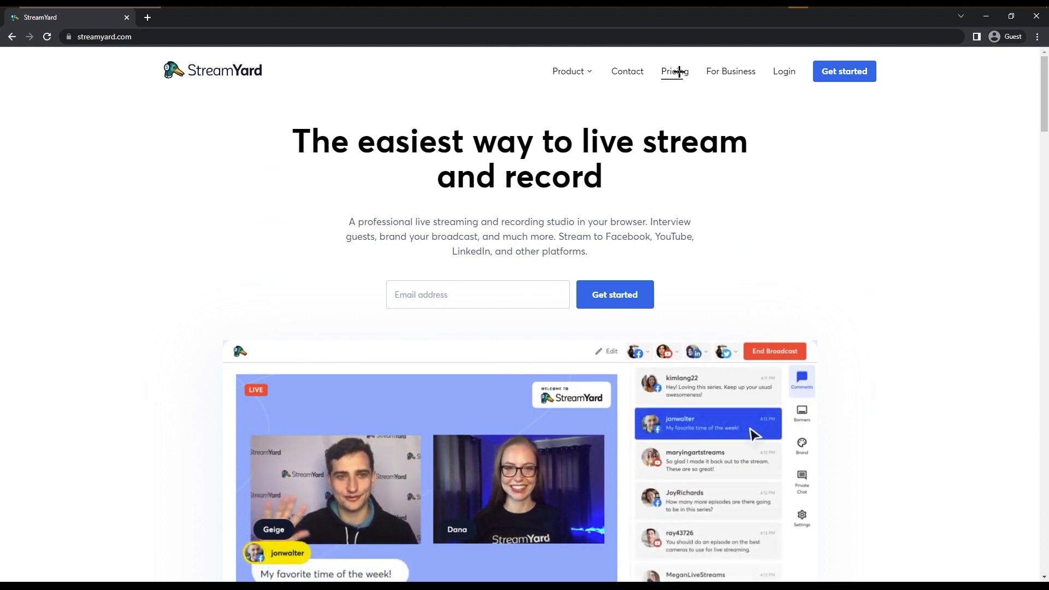
- Open Pricing in a background tab, then log in by pasting the emailed code
middle_click(675, 71)
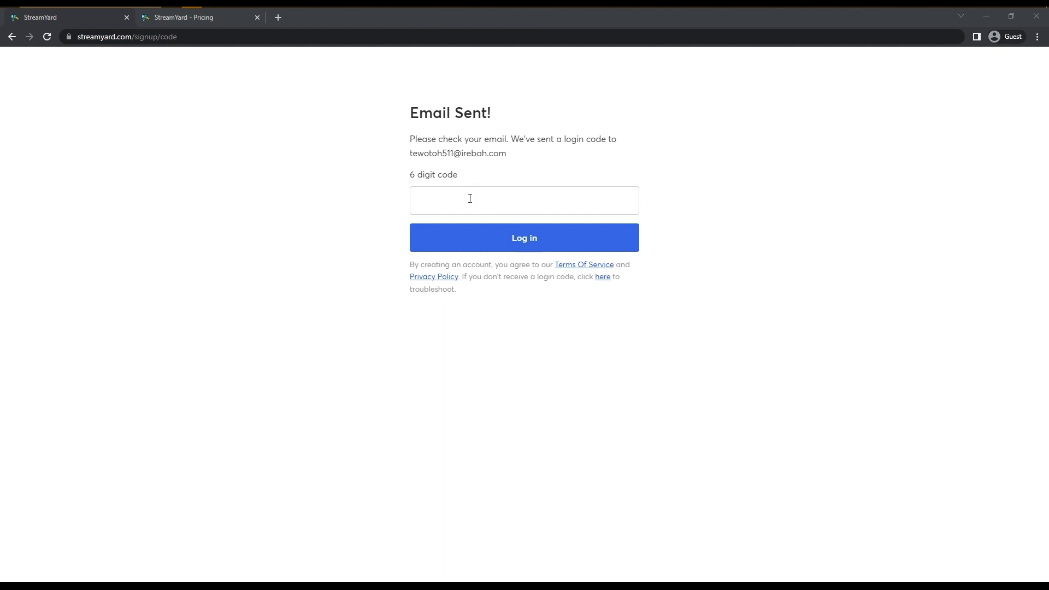
right_click(470, 199)
left_click(494, 276)
left_click(480, 236)
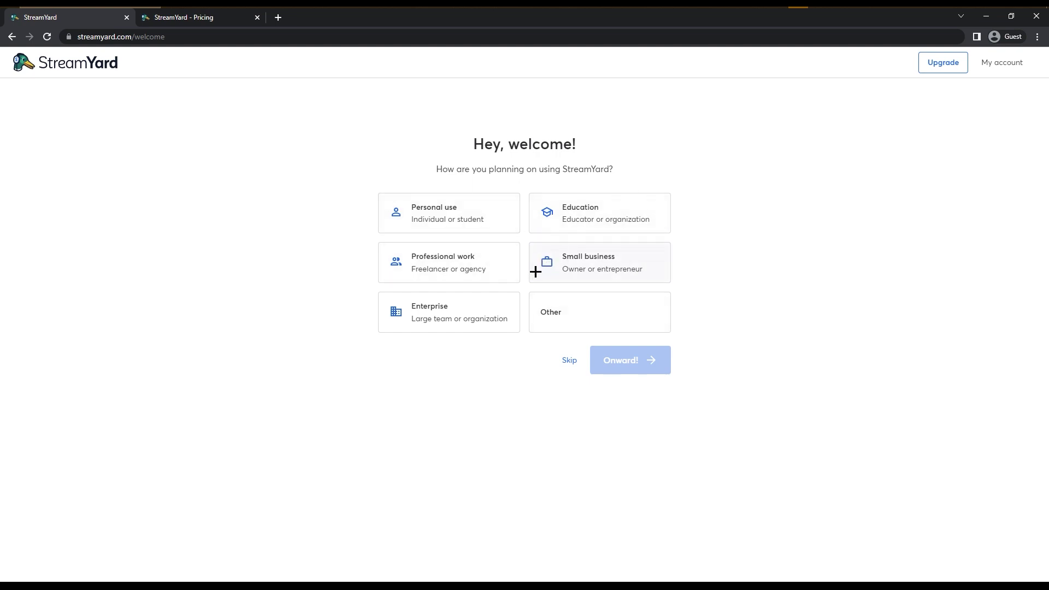
- Answer the welcome question with Small business and continue with Onward!
left_click(619, 265)
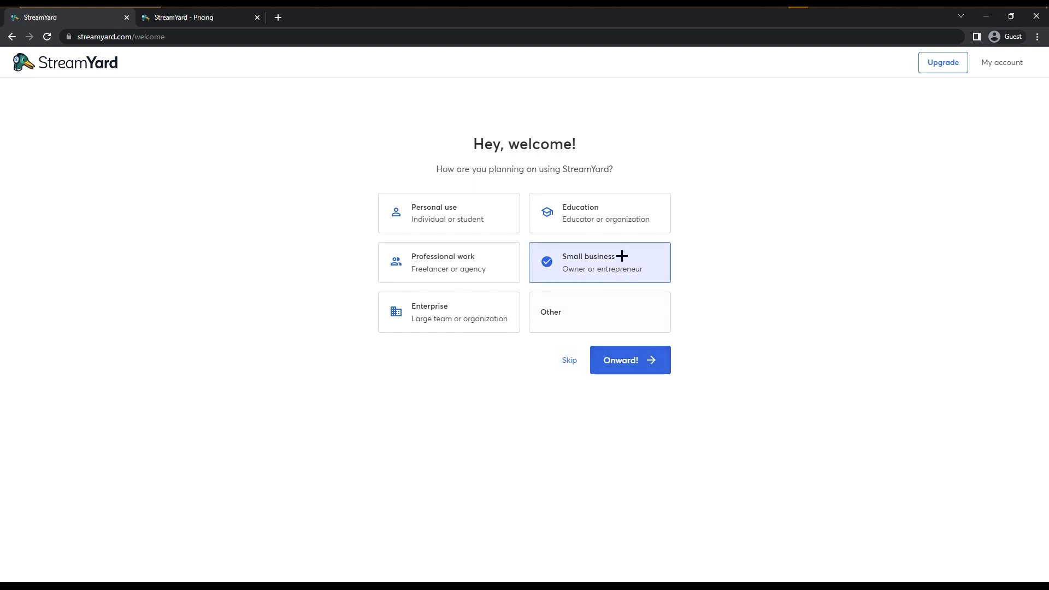
left_click(634, 359)
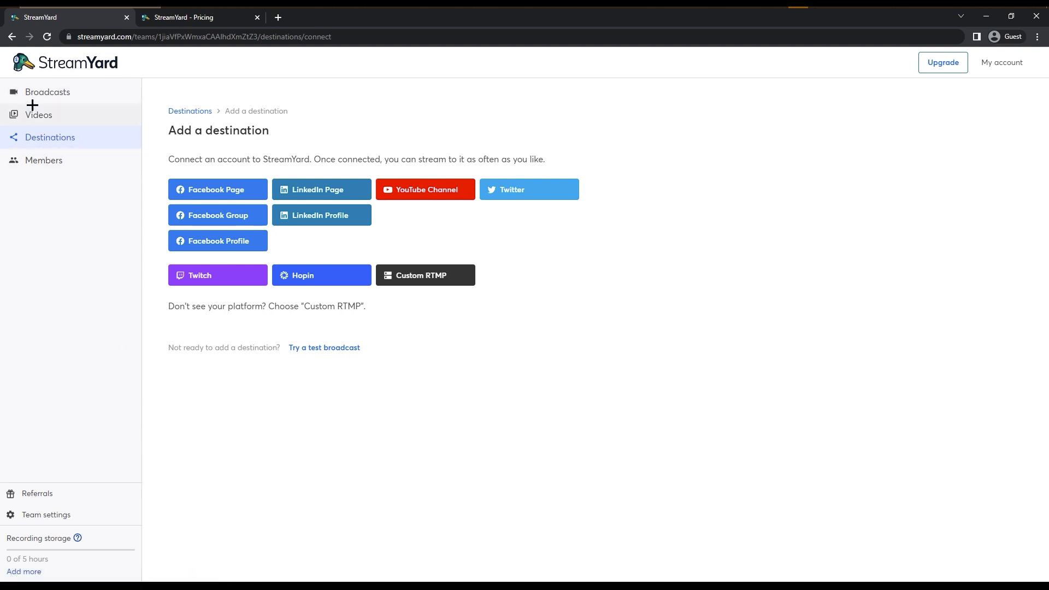
- Browse Past and Upcoming broadcasts, preview the Create options, then go to Destinations
left_click(61, 93)
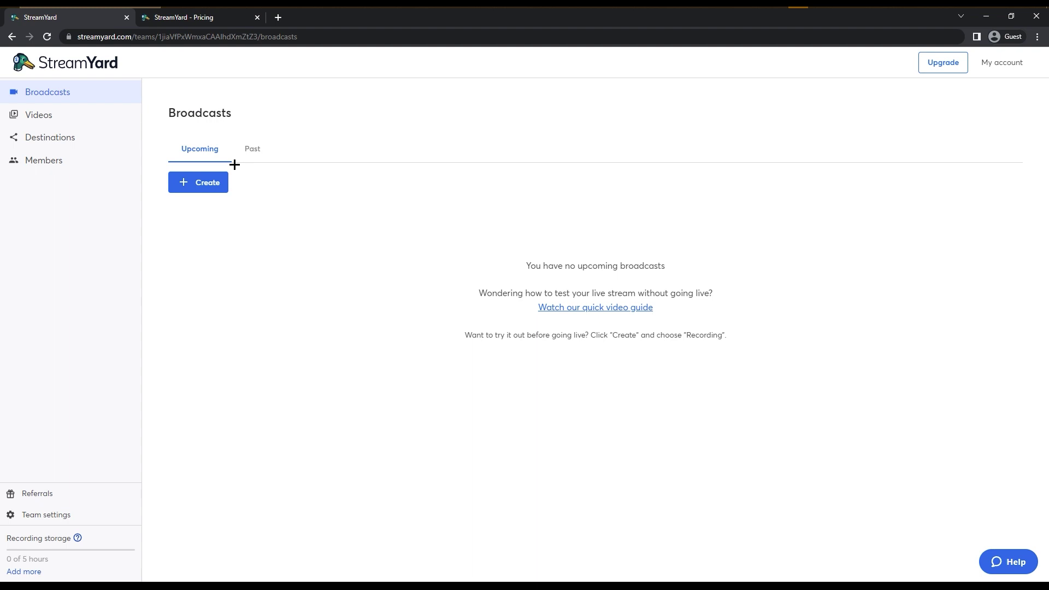
left_click(256, 148)
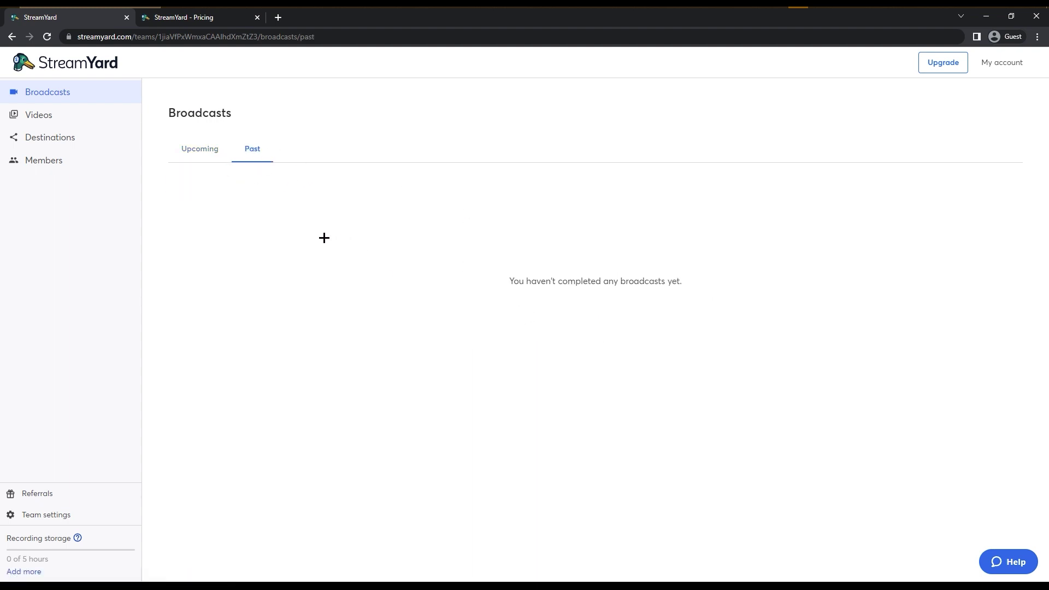
left_click(200, 154)
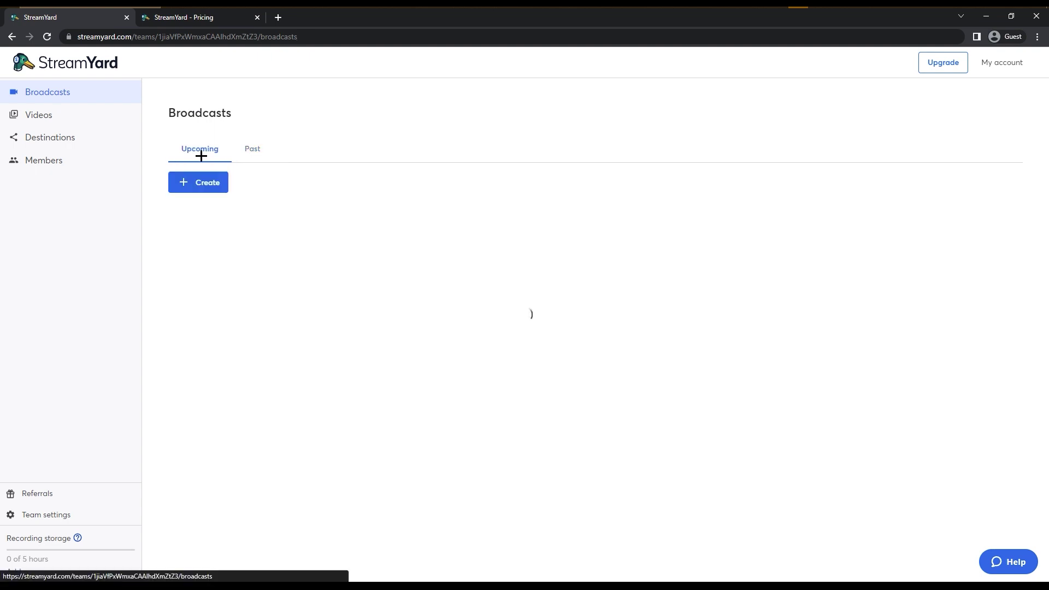
left_click(220, 192)
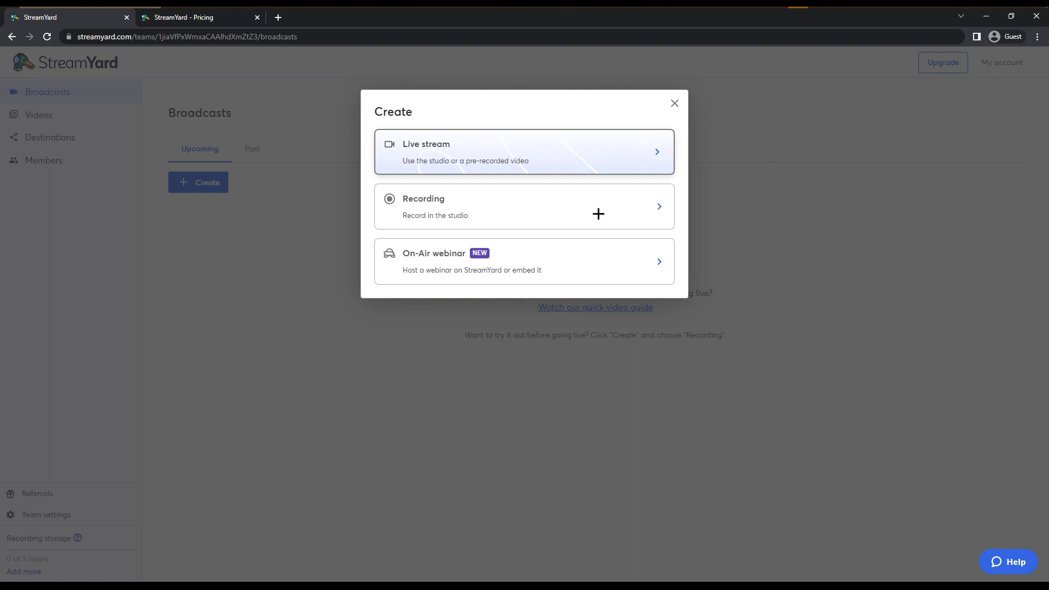
left_click(674, 103)
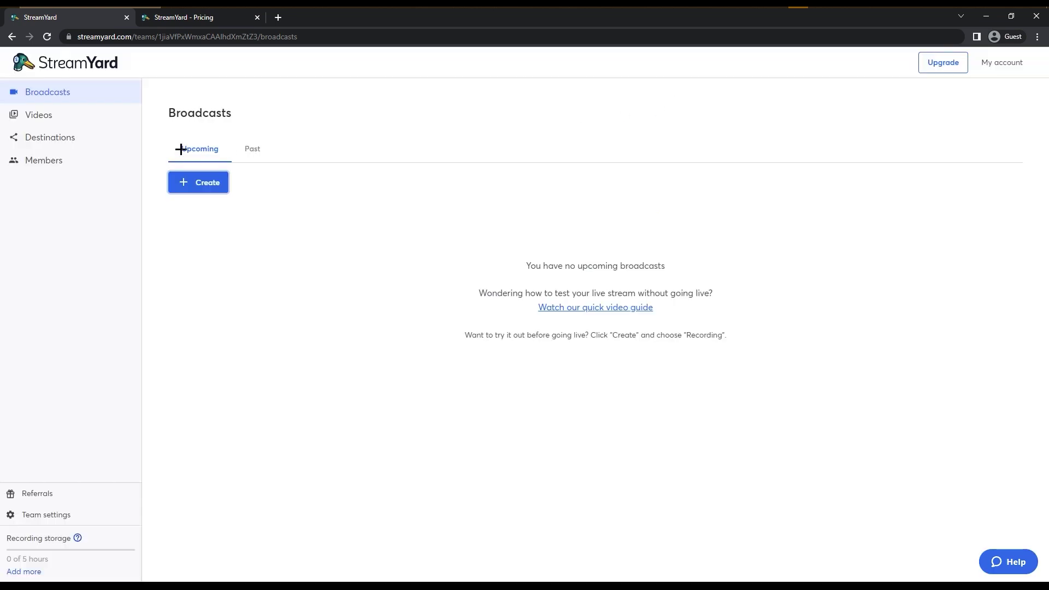
left_click(57, 135)
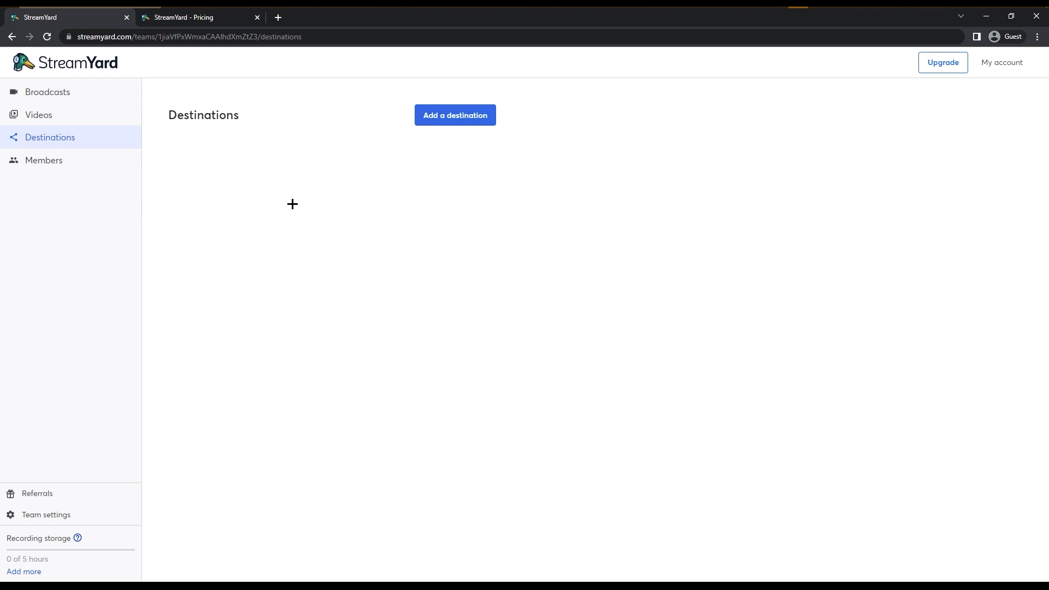
- Add a Facebook Group destination and choose Connect Facebook
left_click(468, 115)
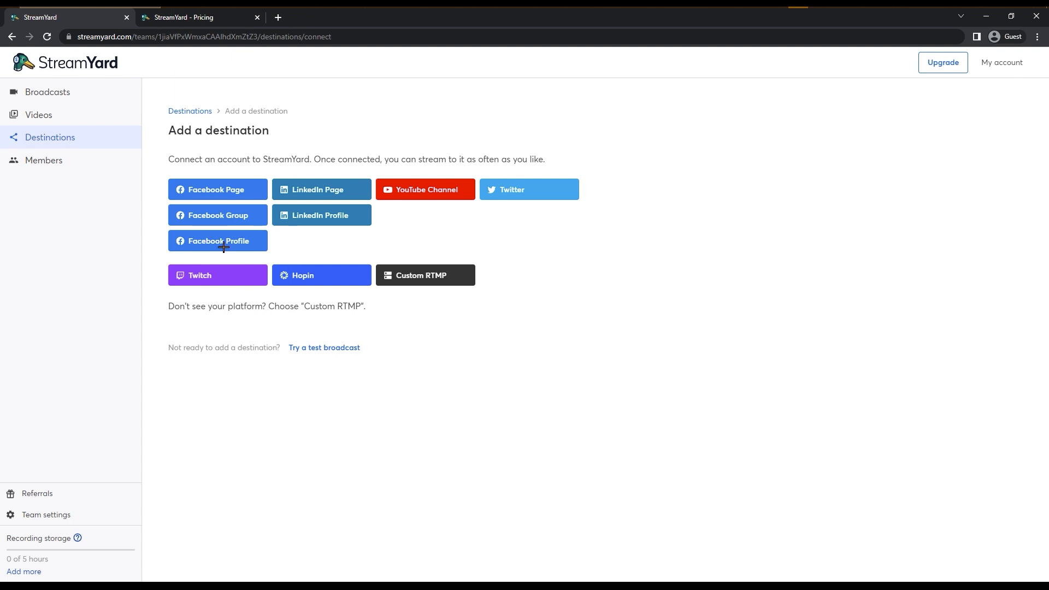
left_click(219, 218)
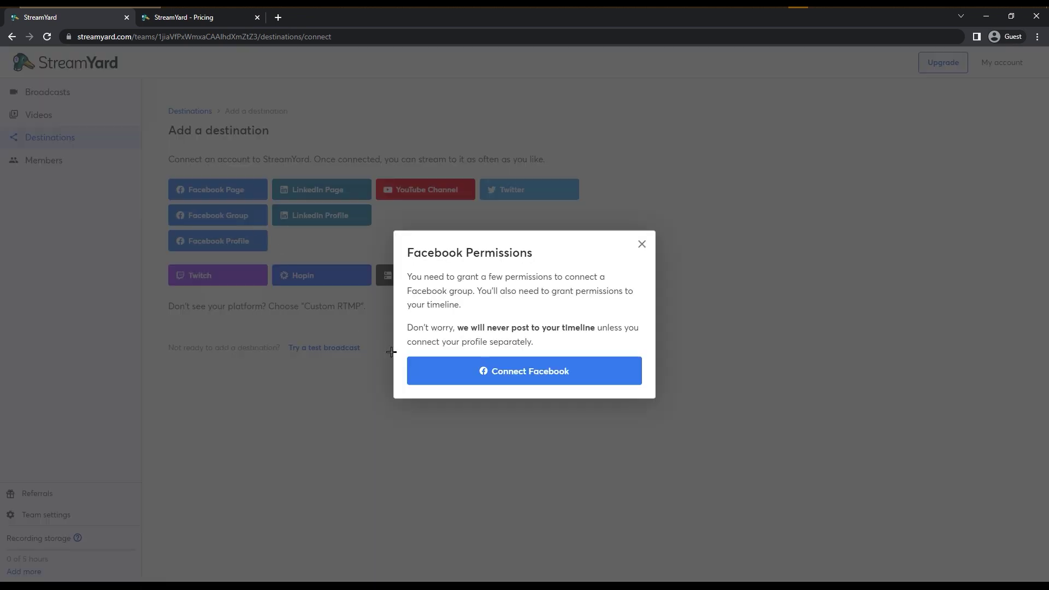
left_click(488, 373)
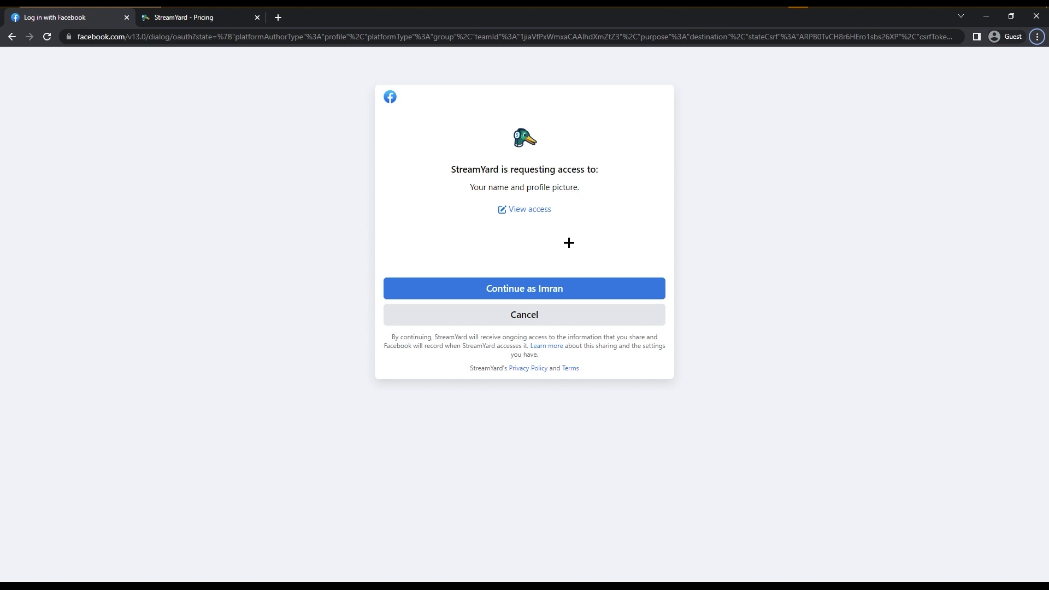
- Authorize StreamYard on Facebook with the Friends audience and group posting access
left_click(512, 290)
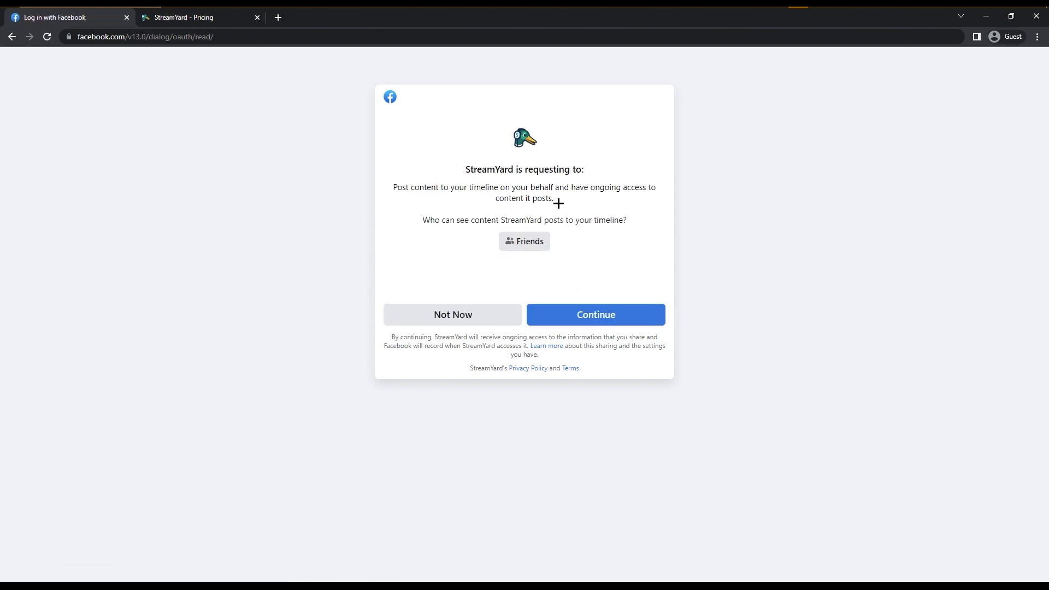
left_click(525, 243)
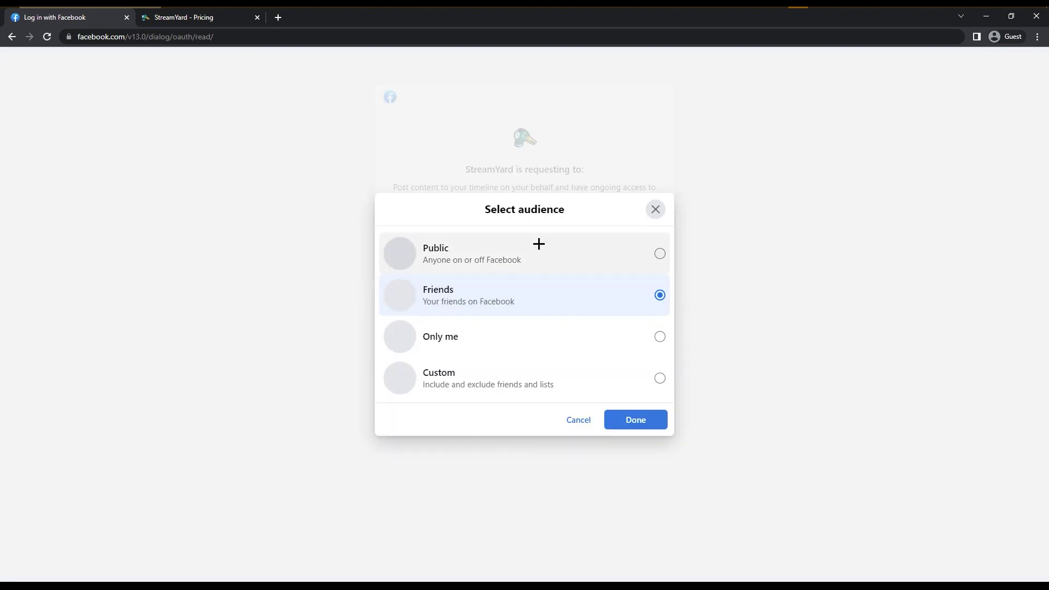
left_click(656, 208)
left_click(586, 321)
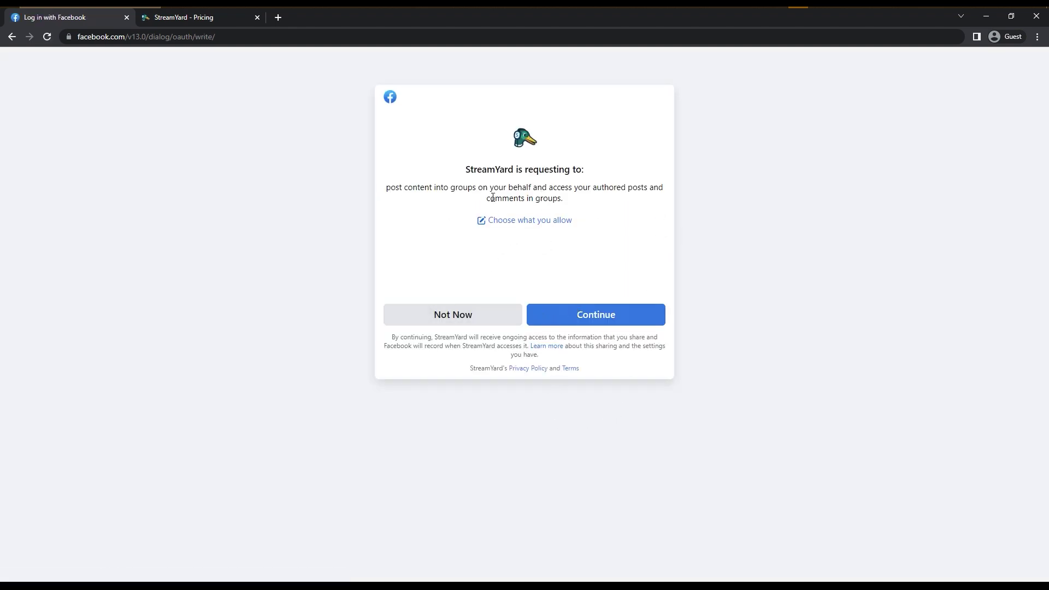
left_click(580, 314)
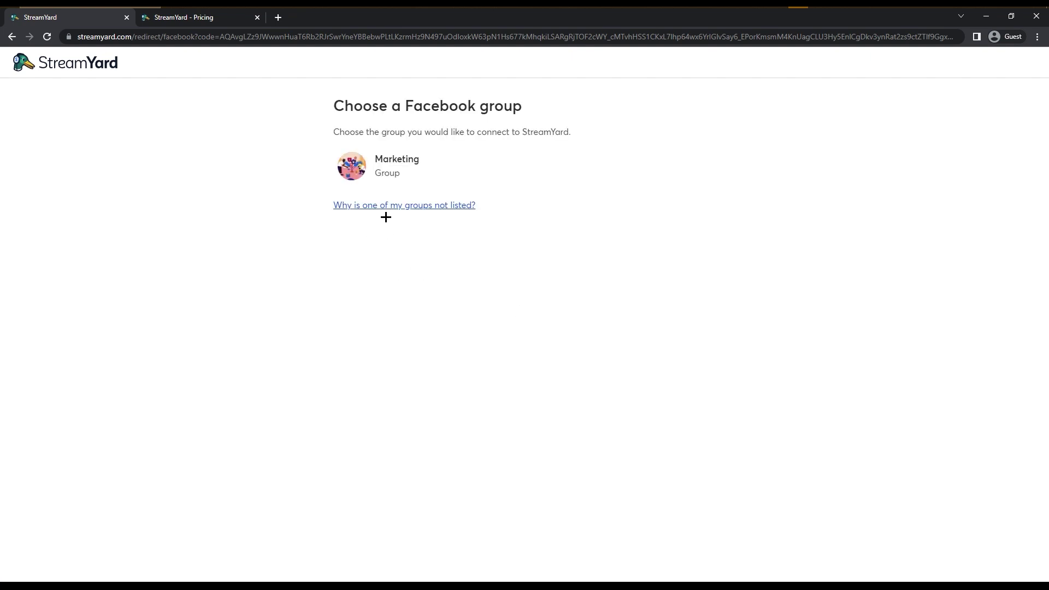
- Select the Marketing group and open its Facebook group settings in a new tab
left_click(433, 163)
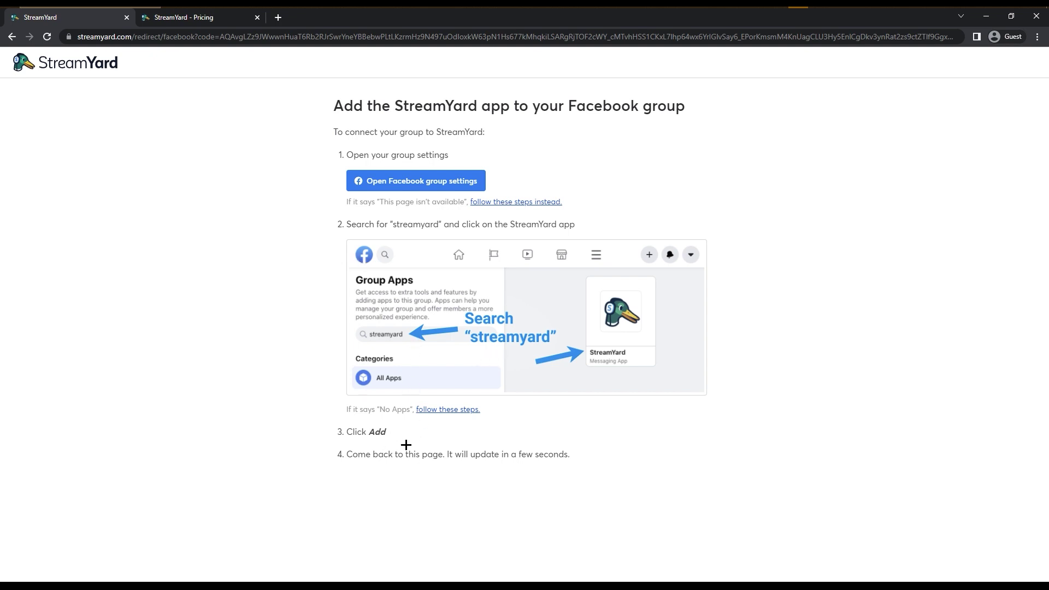
middle_click(444, 184)
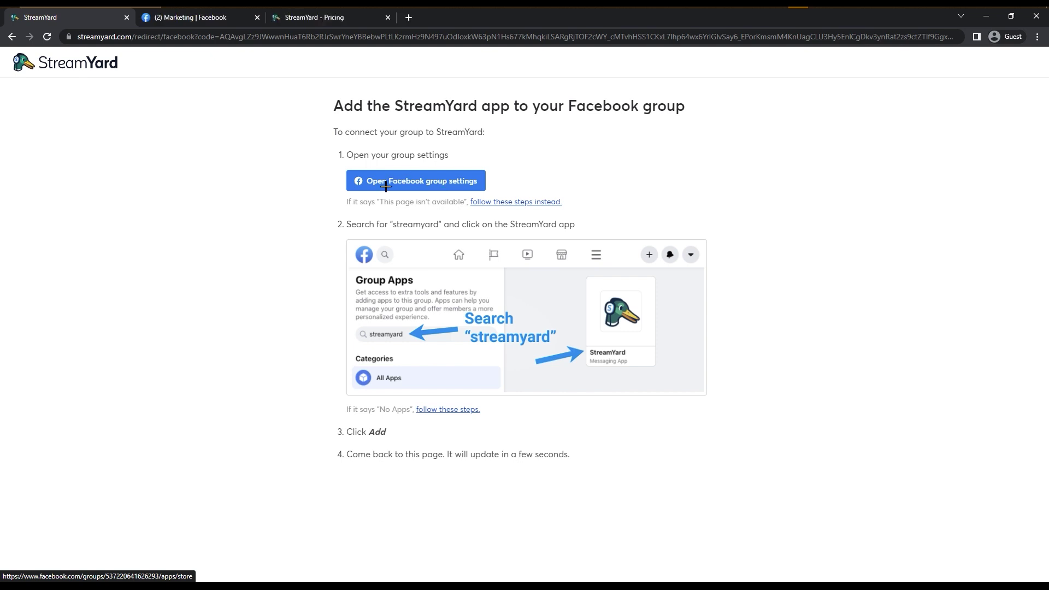
left_click(210, 20)
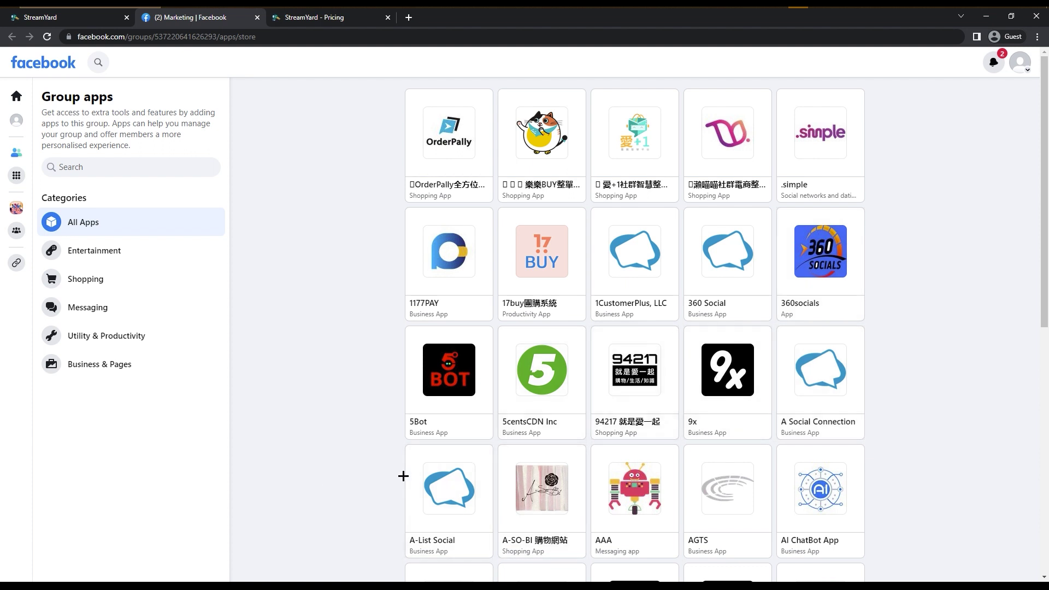
- Find 'streamyard' in Group apps, add it to the Marketing group, and return to StreamYard
type("stre")
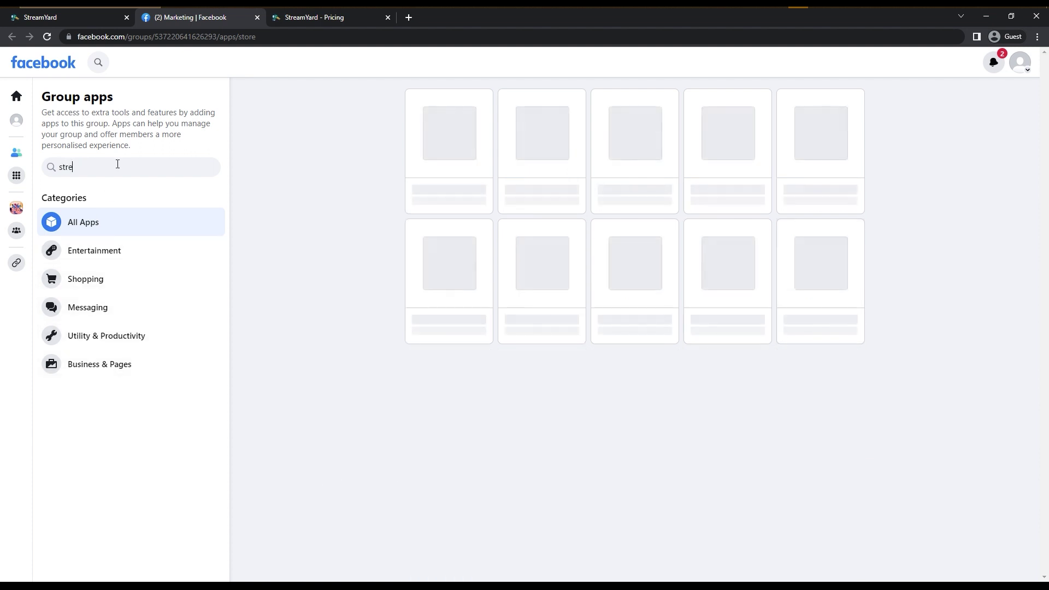
type("amyard")
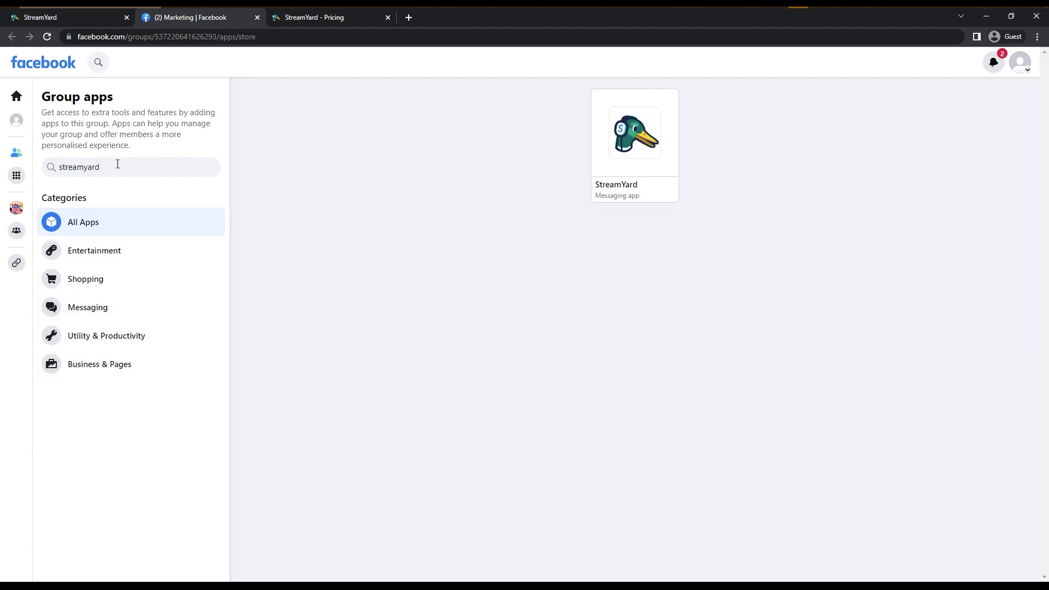
left_click(606, 169)
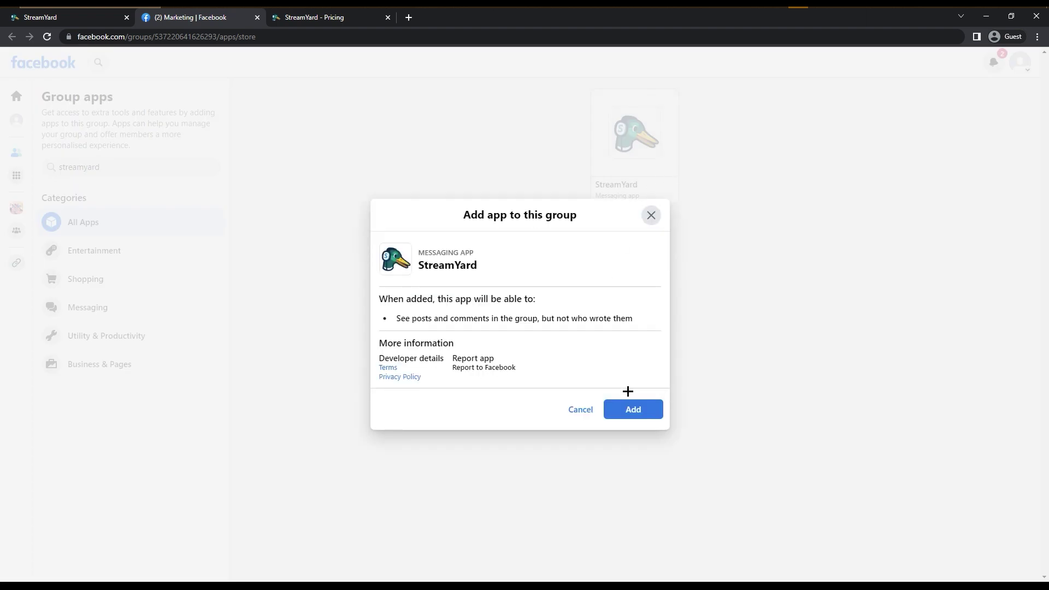
left_click(634, 407)
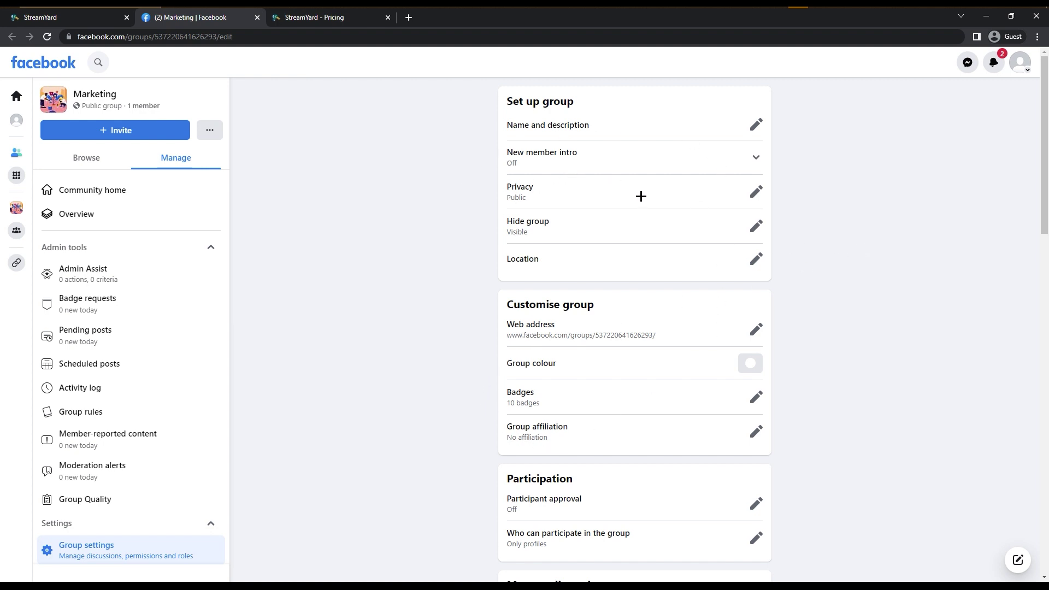
left_click(92, 22)
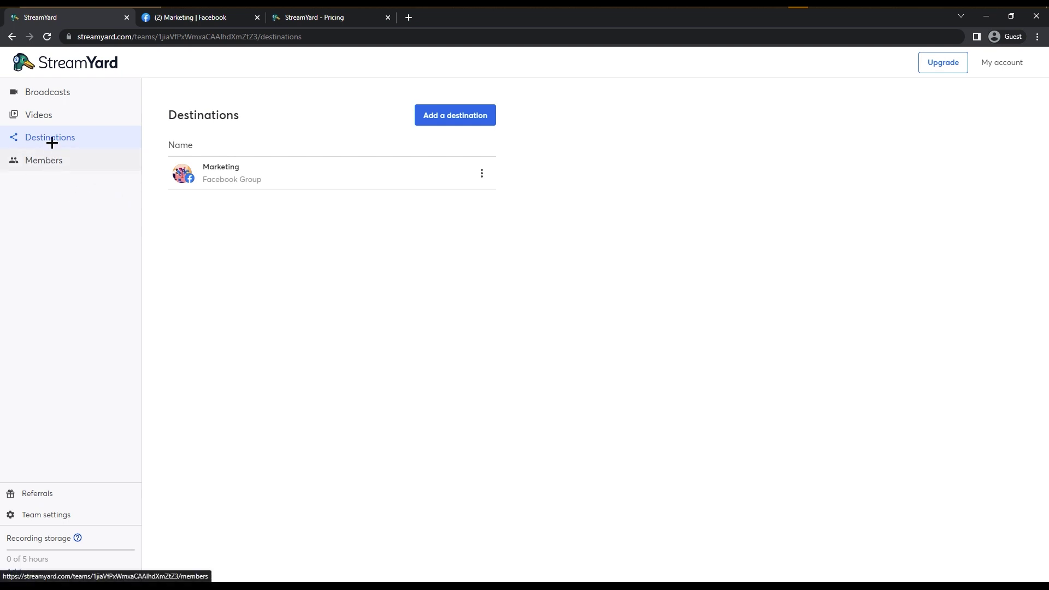
- Open the Members page from the sidebar
left_click(39, 158)
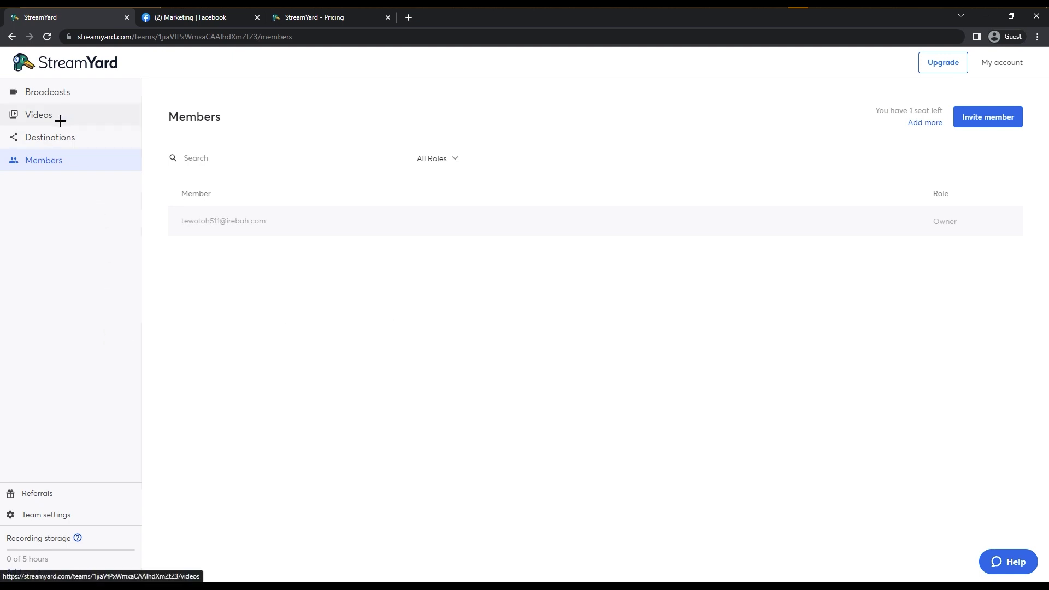
- Return to the Broadcasts list, which shows no upcoming broadcasts
left_click(63, 91)
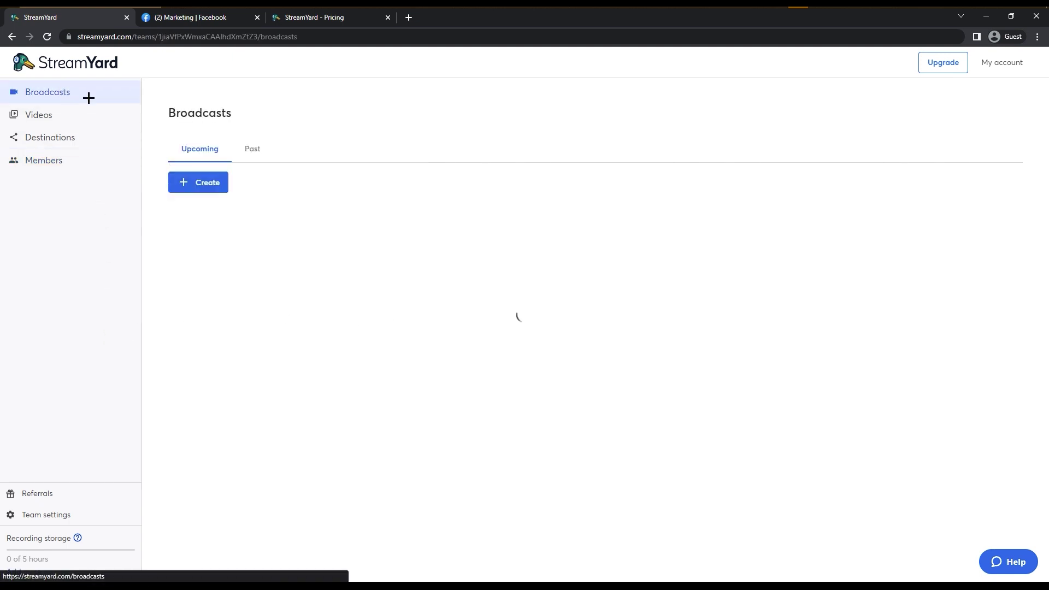
- Create a new Live stream broadcast to open the Create live stream dialog
left_click(201, 182)
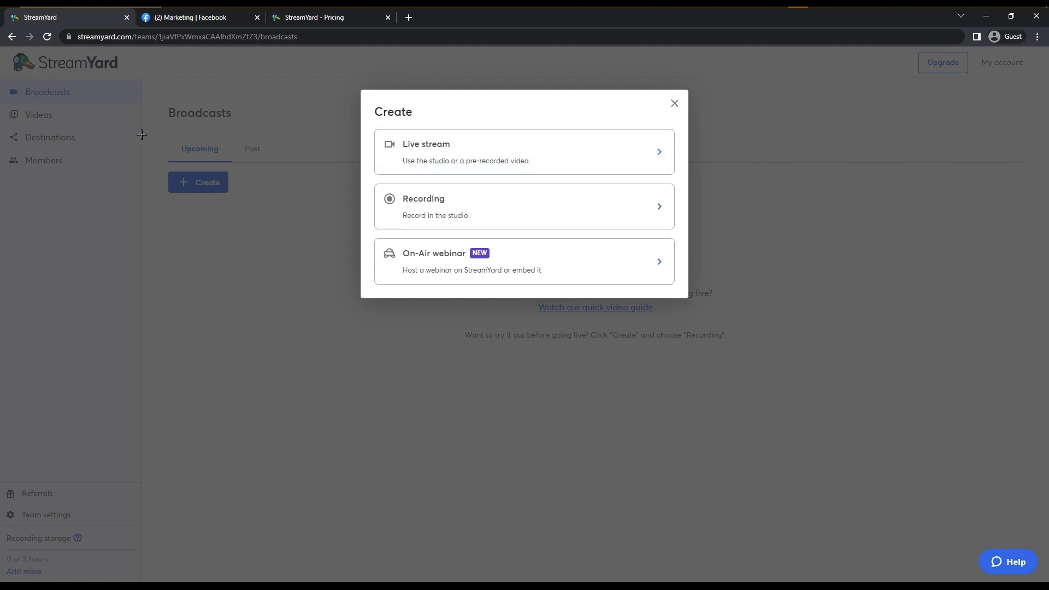
left_click(486, 155)
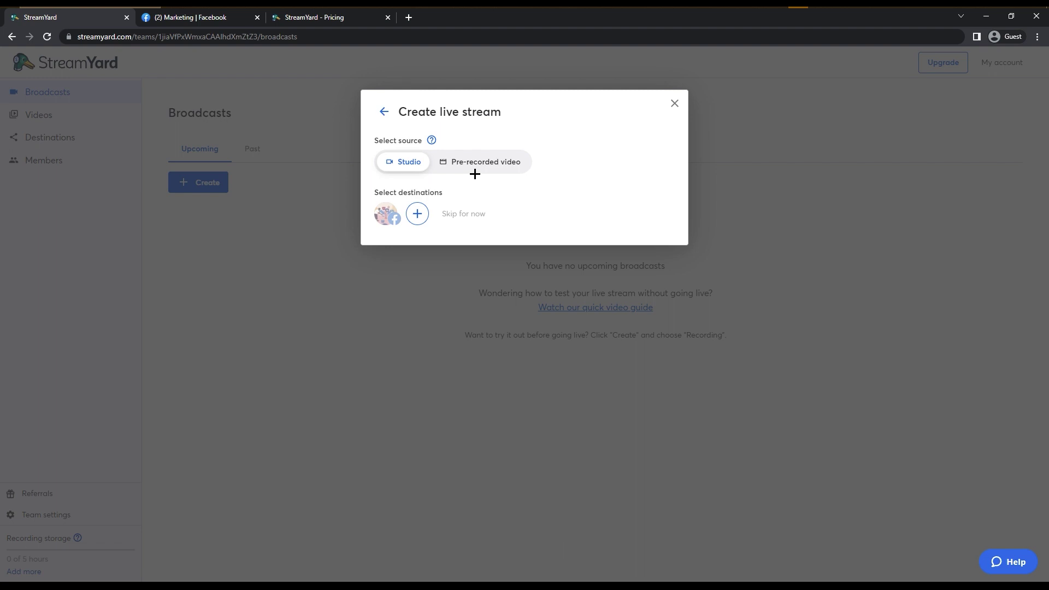
- Pick the Marketing destination, touch title and description, tick Schedule for later, then close without creating
left_click(382, 214)
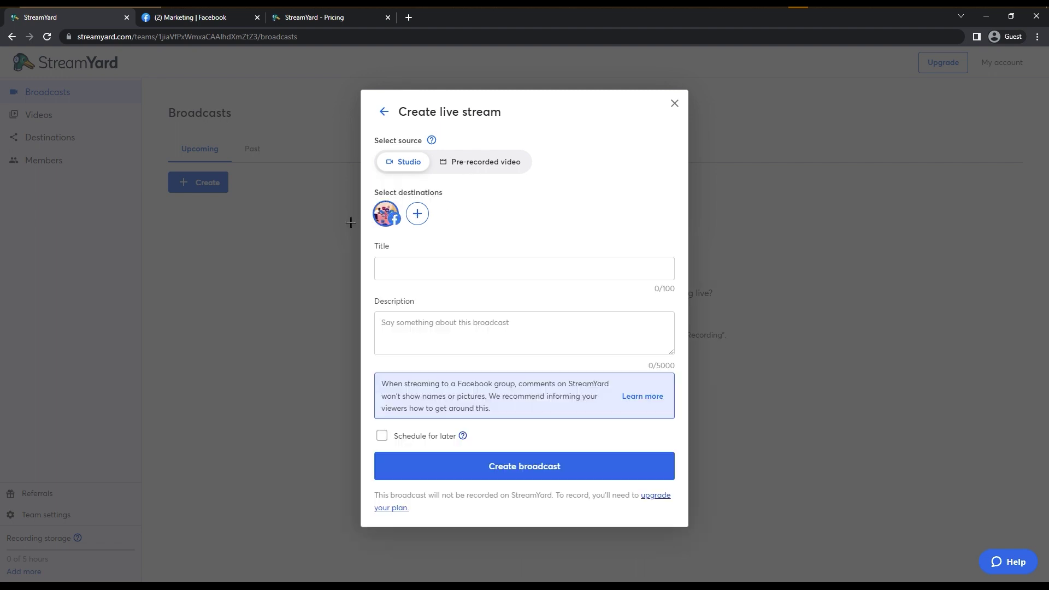
left_click(385, 265)
left_click(417, 322)
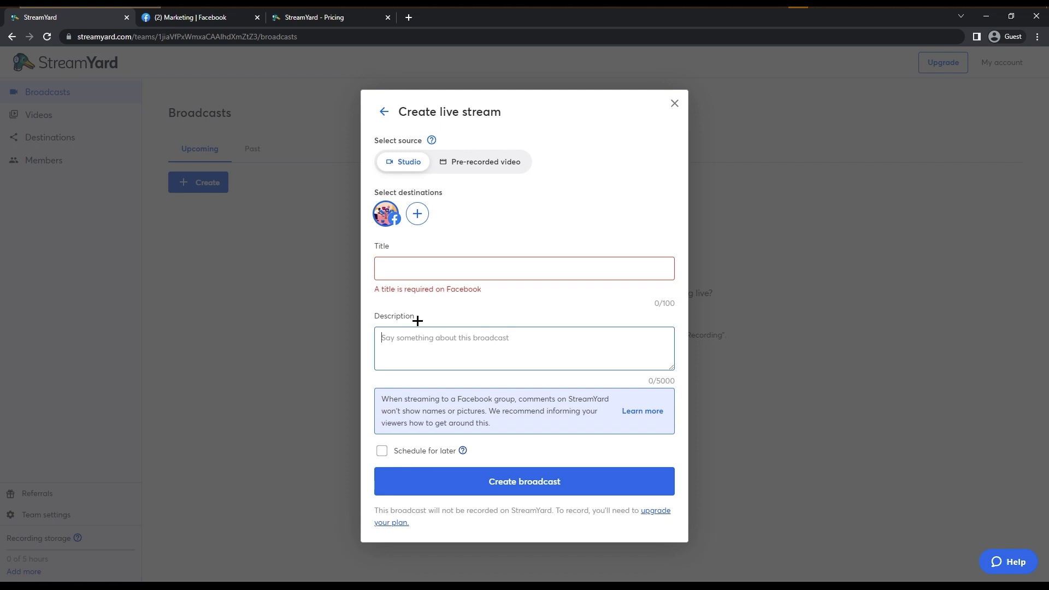
left_click(421, 452)
left_click(431, 465)
scroll(453, 452, "down", 3)
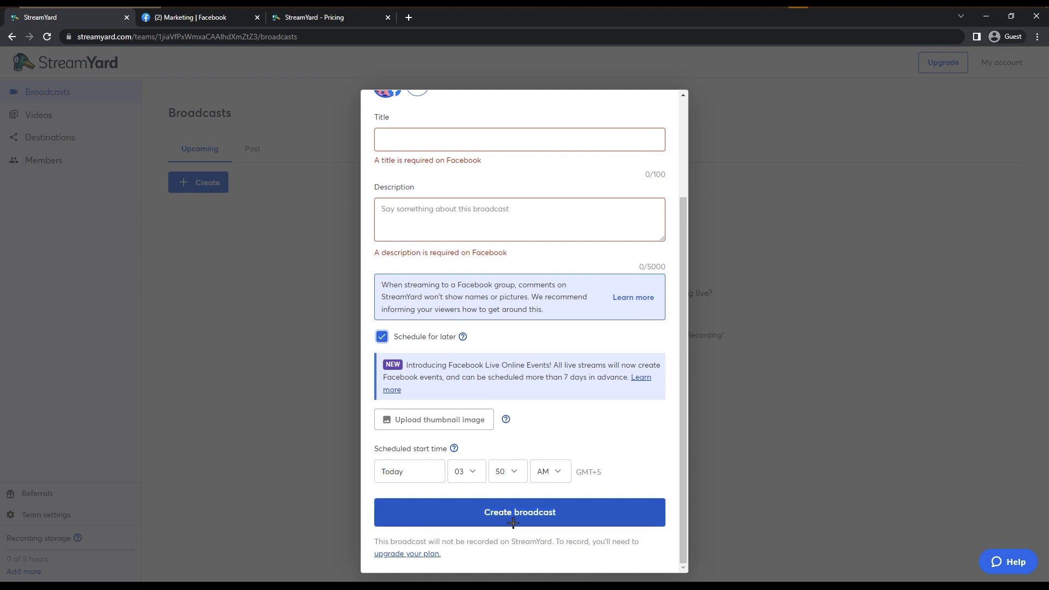
left_click(270, 299)
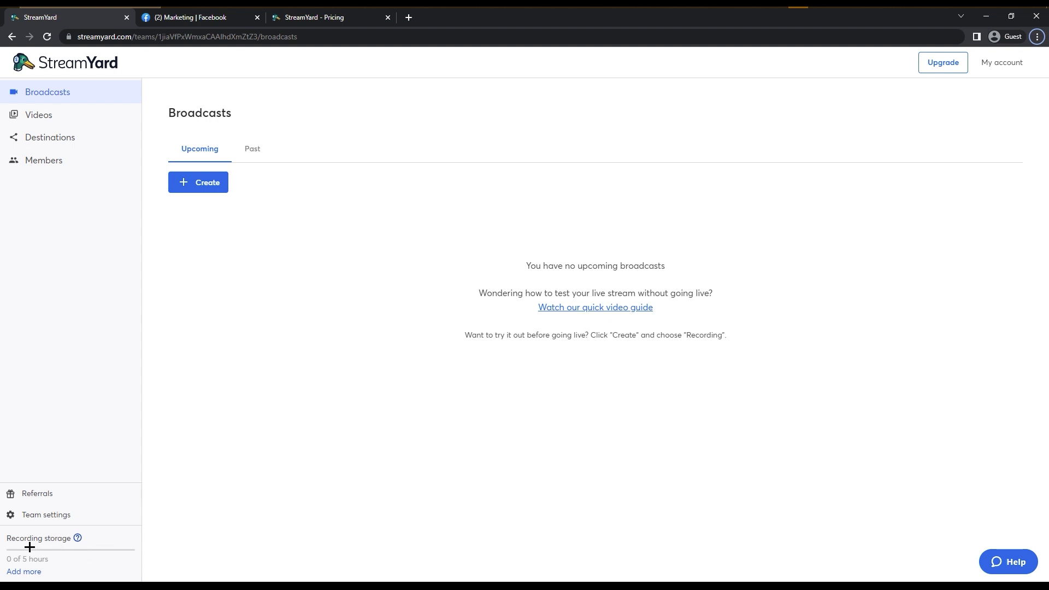
mouse_move(76, 538)
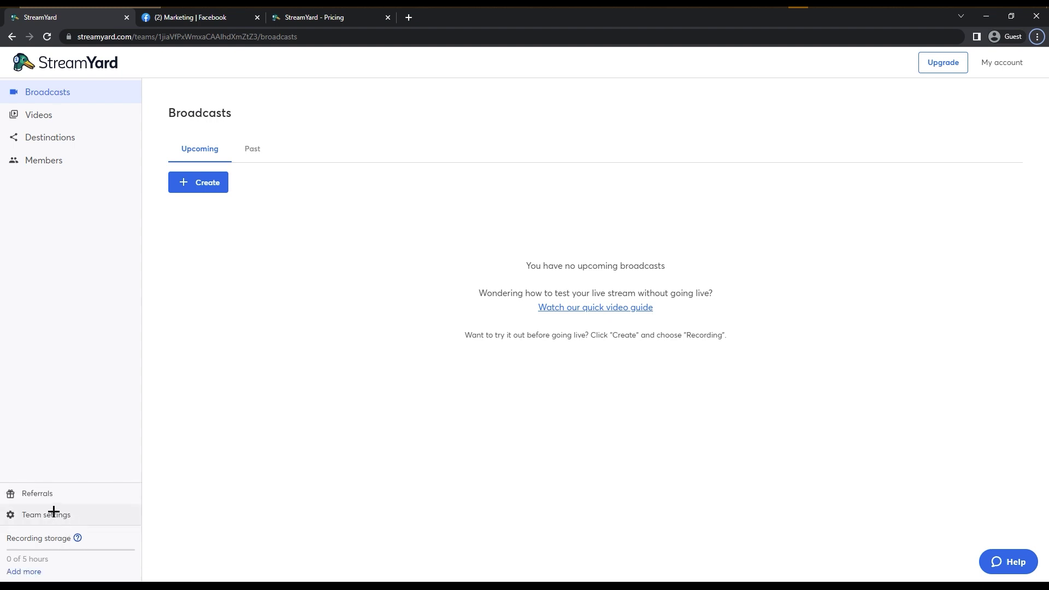
- Review the team settings and billing plan details, then return to the Broadcasts list
left_click(36, 516)
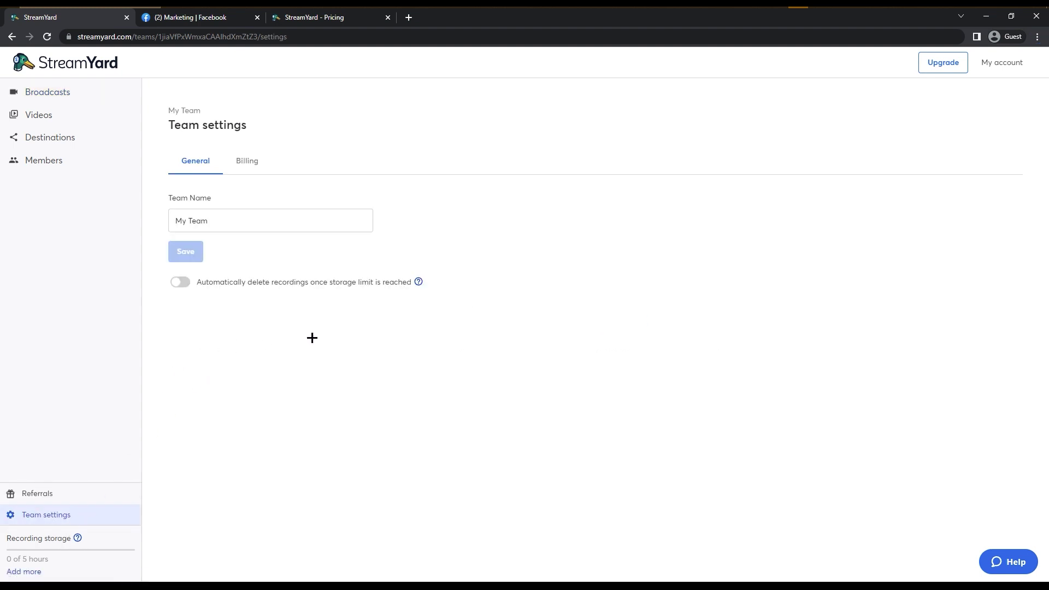
left_click(238, 159)
left_click(214, 162)
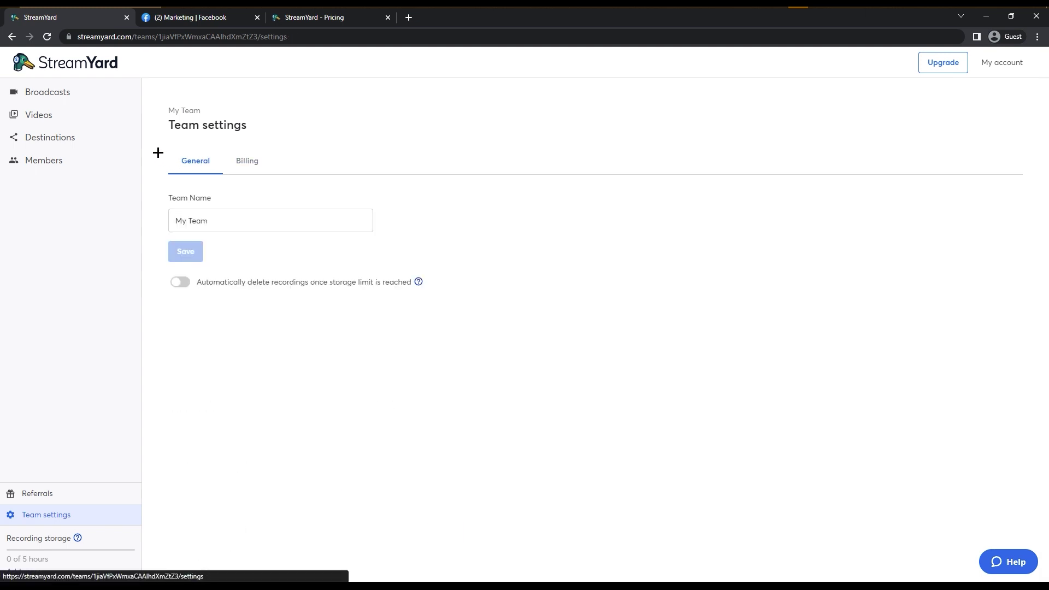
left_click(68, 95)
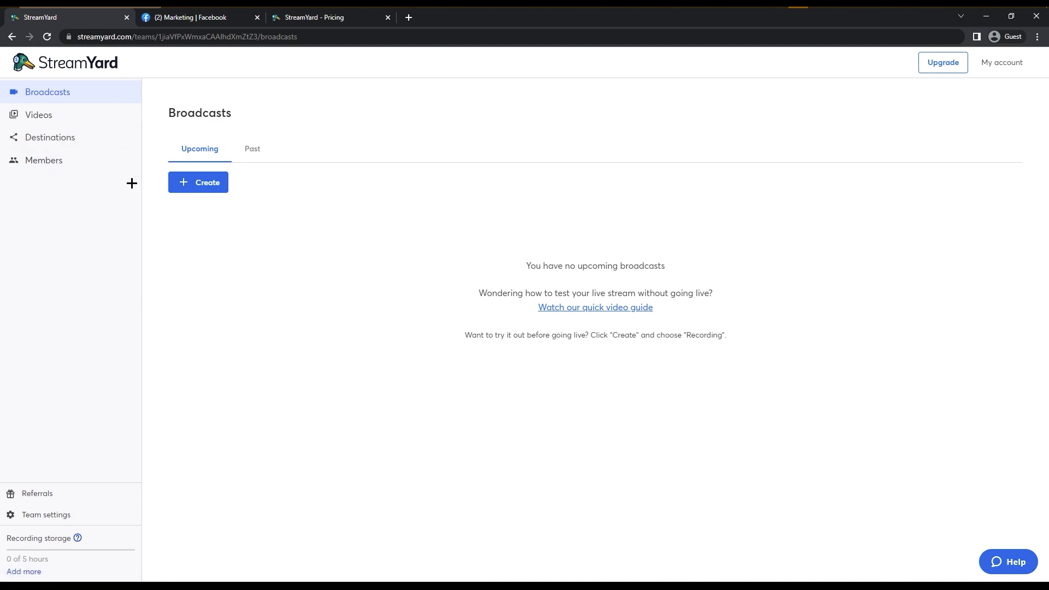
key("alt")
- On the pricing page, highlight the Free plan's logo, streaming limits and local recordings features
left_click(302, 18)
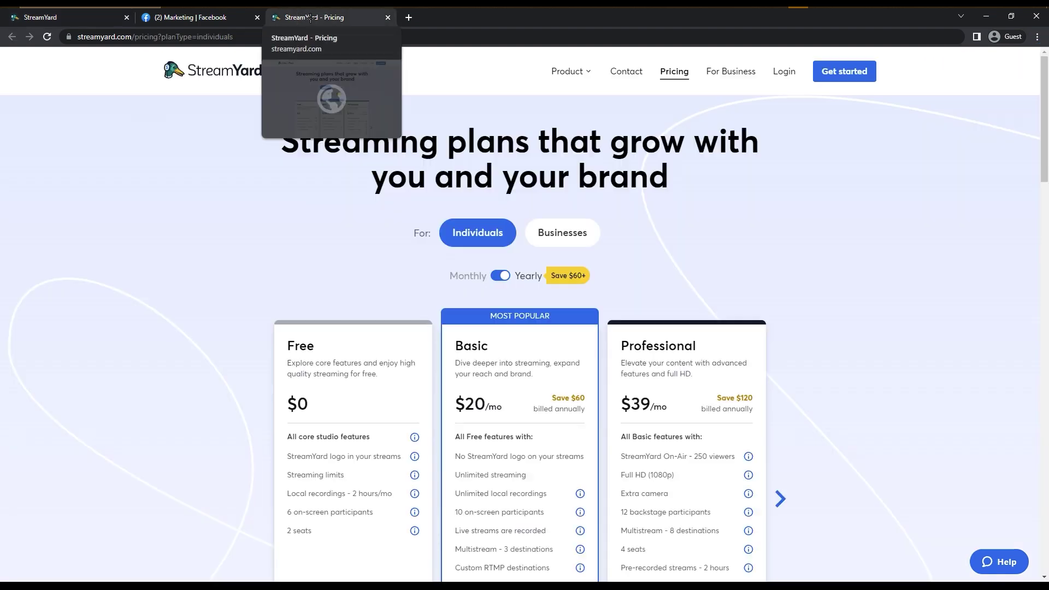
scroll(1044, 179, "down", 2)
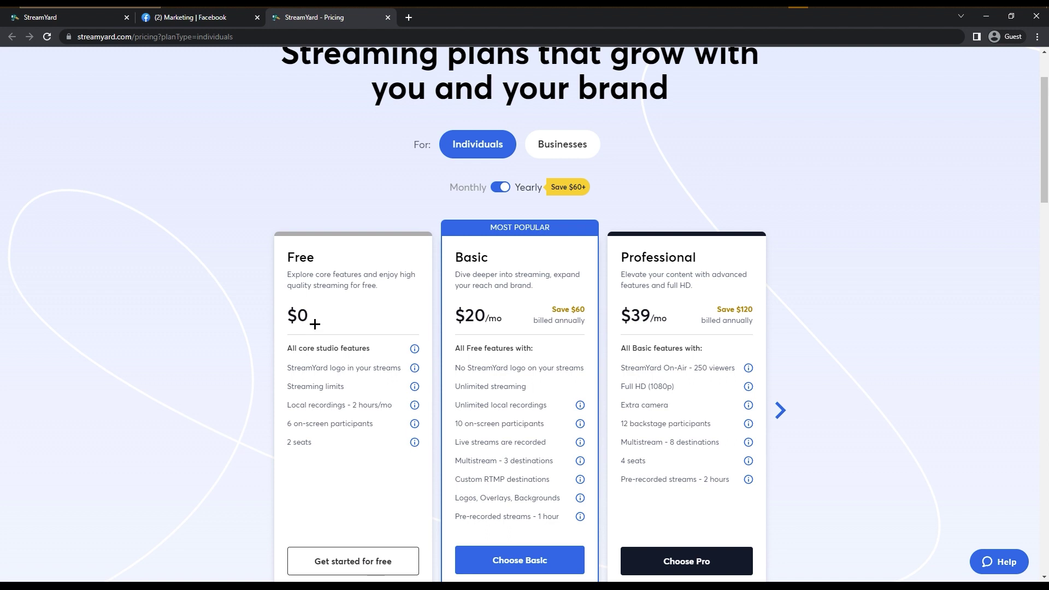
left_click_drag(287, 368, 402, 368)
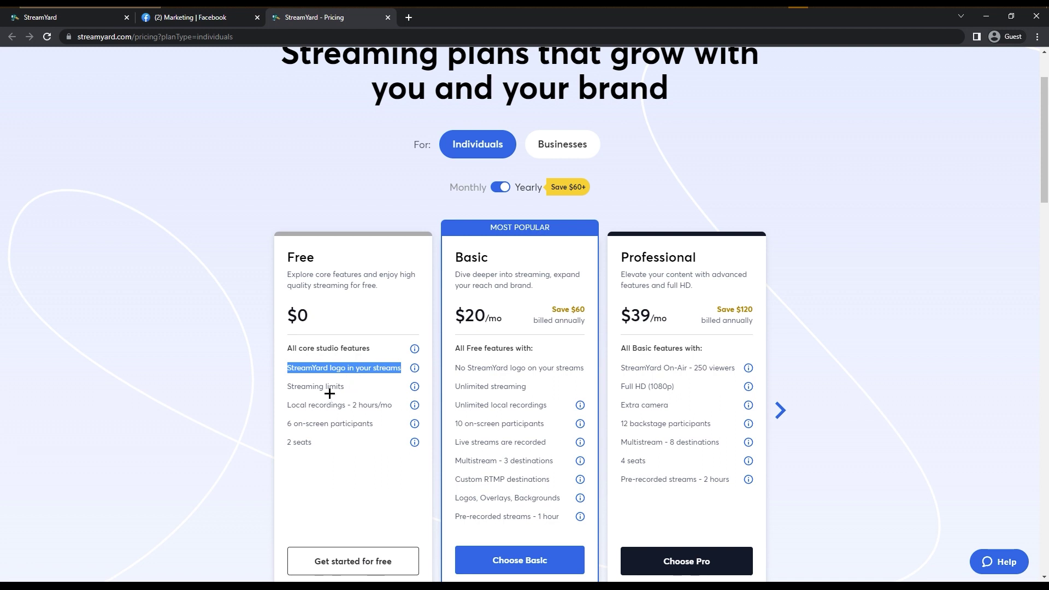
left_click_drag(281, 388, 363, 385)
mouse_move(415, 386)
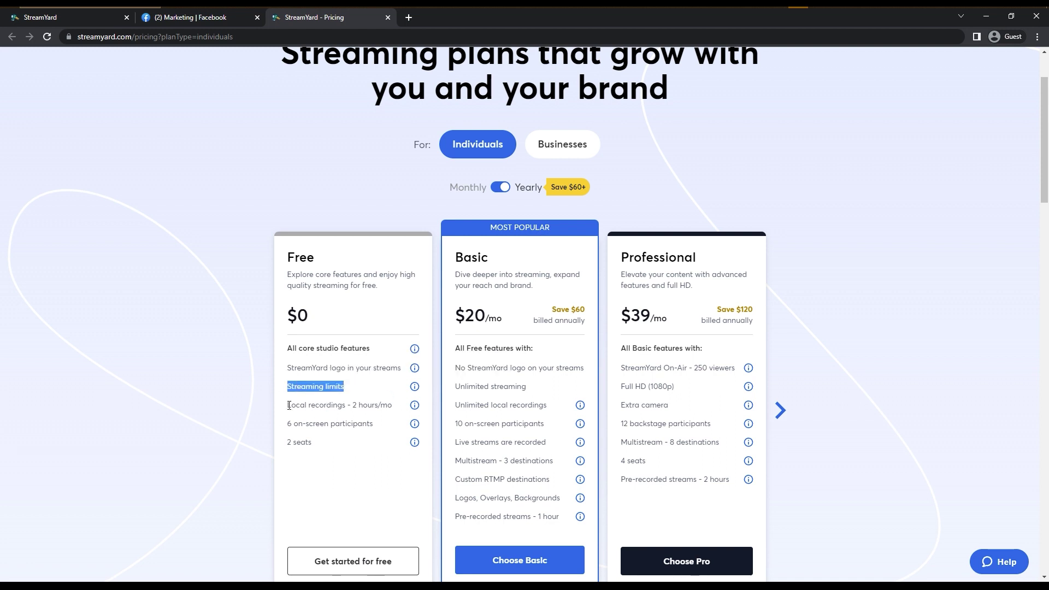
left_click_drag(283, 405, 409, 404)
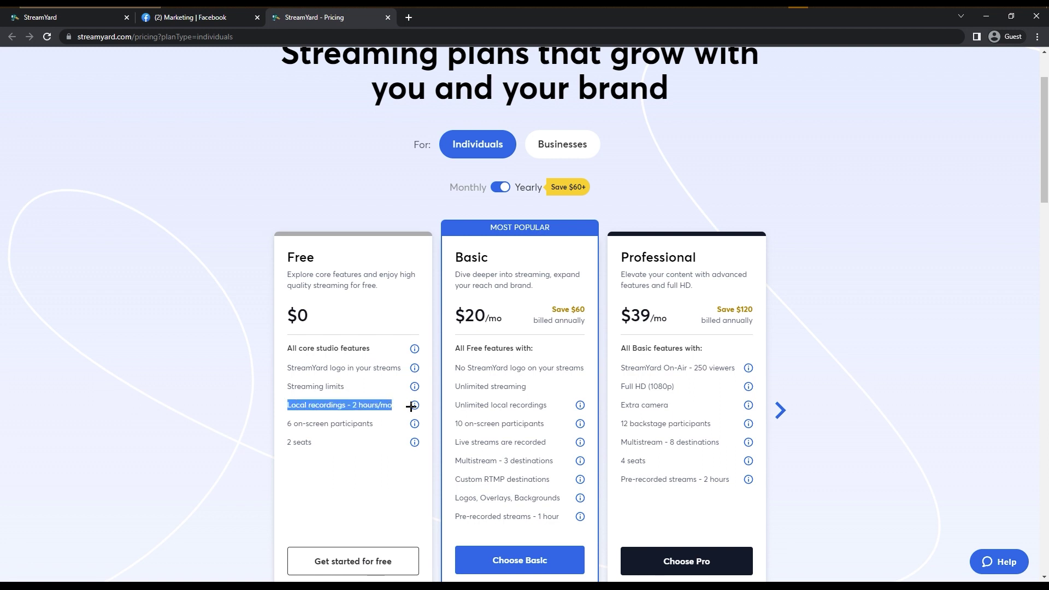
- Highlight the Free plan's 6 on-screen participants and 2 seats, then clear the highlight
scroll(304, 421, "up", 2)
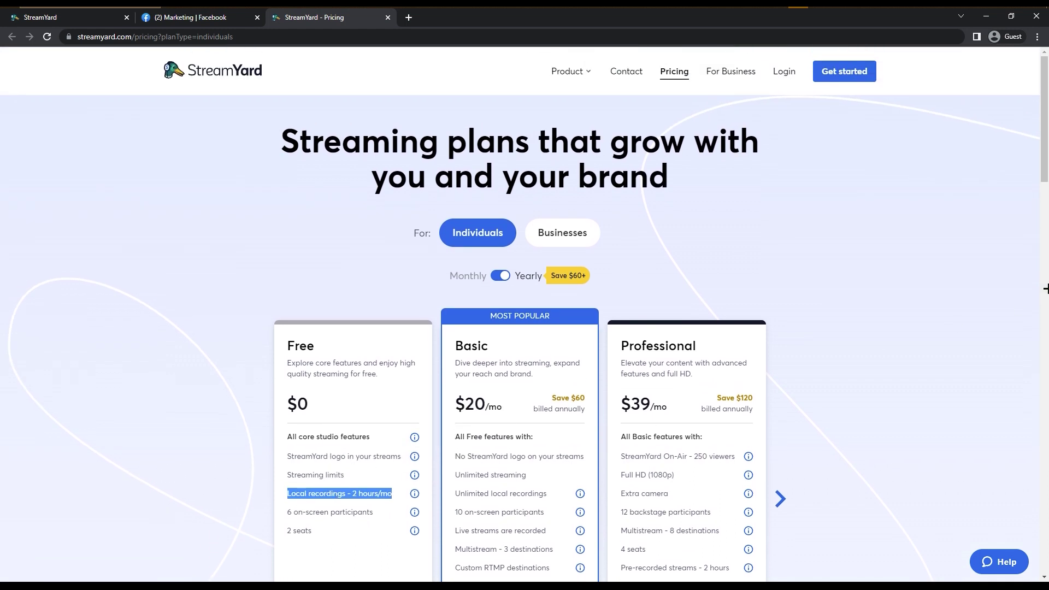
scroll(1045, 290, "down", 3)
left_click_drag(262, 344, 377, 343)
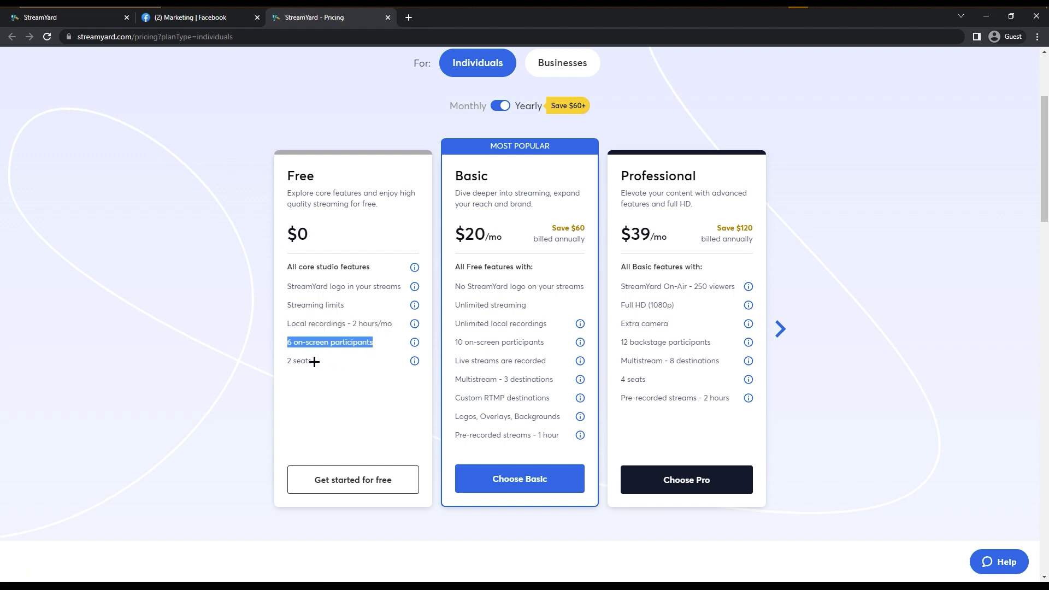
left_click_drag(314, 361, 239, 367)
left_click(245, 374)
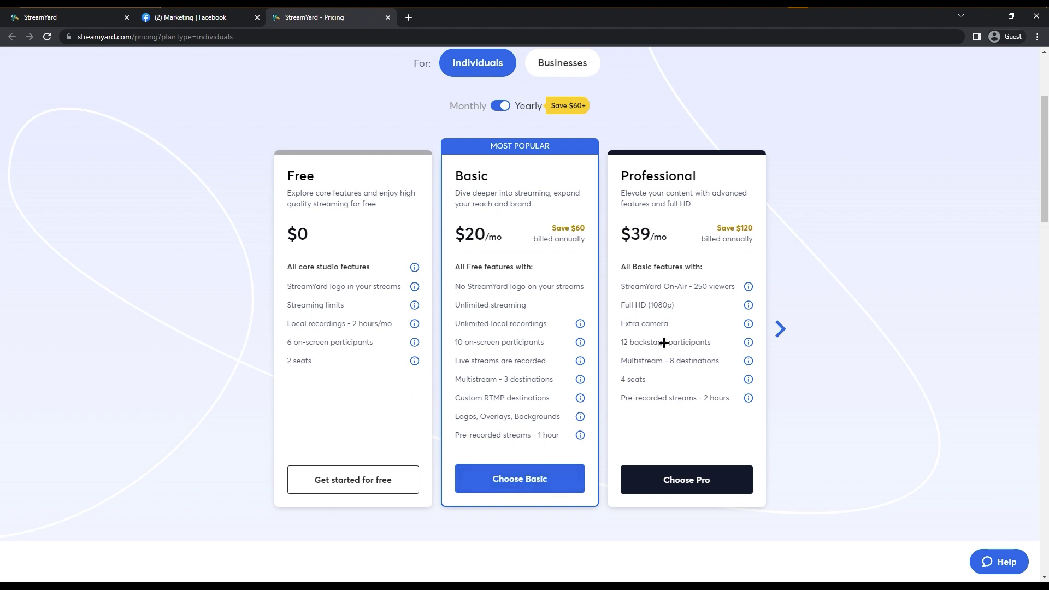
left_click(781, 329)
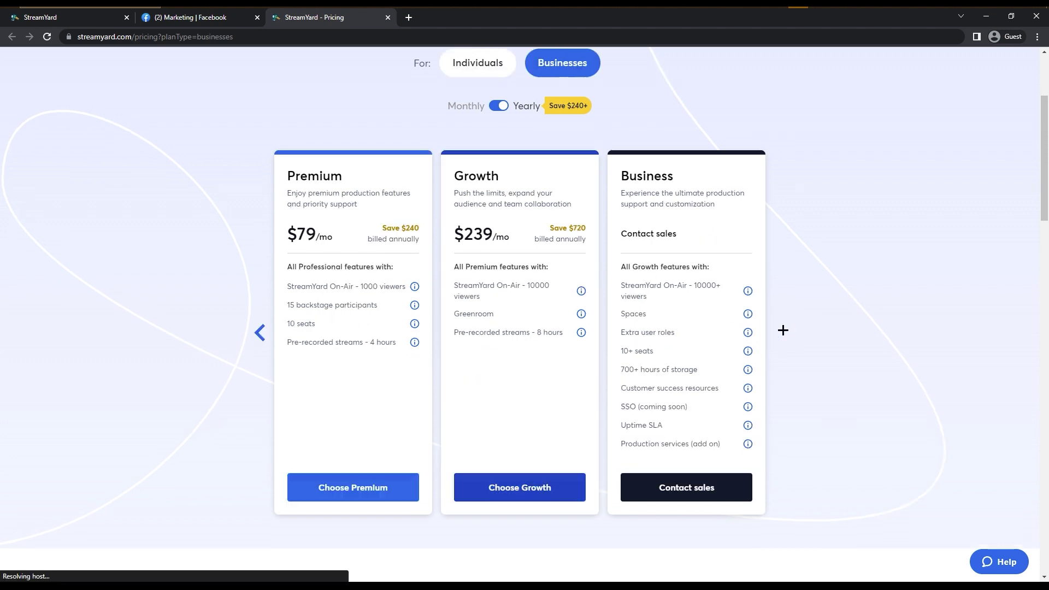
left_click(257, 333)
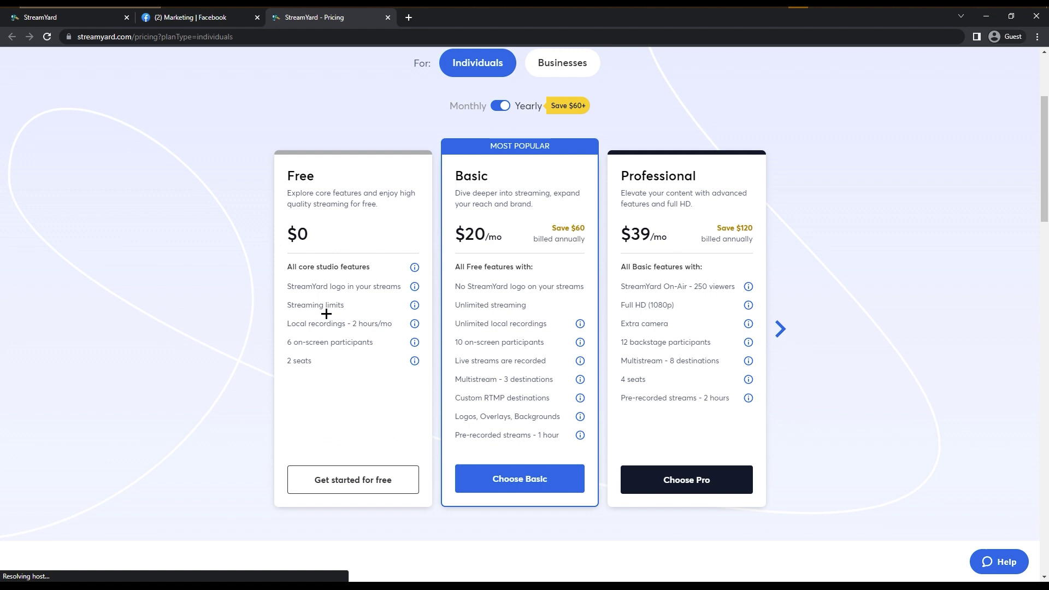
left_click(780, 330)
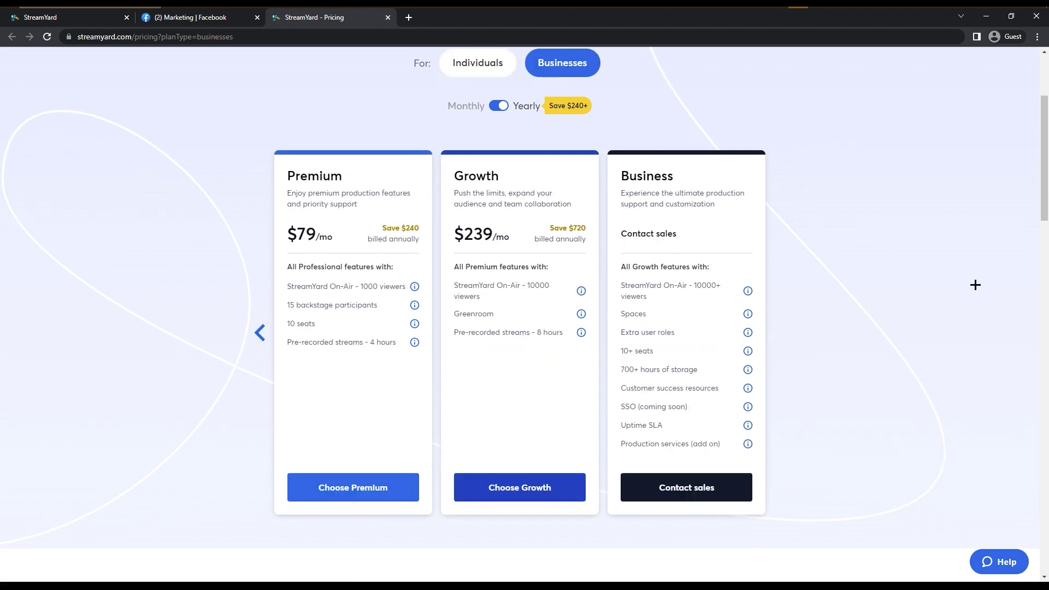
left_click(260, 334)
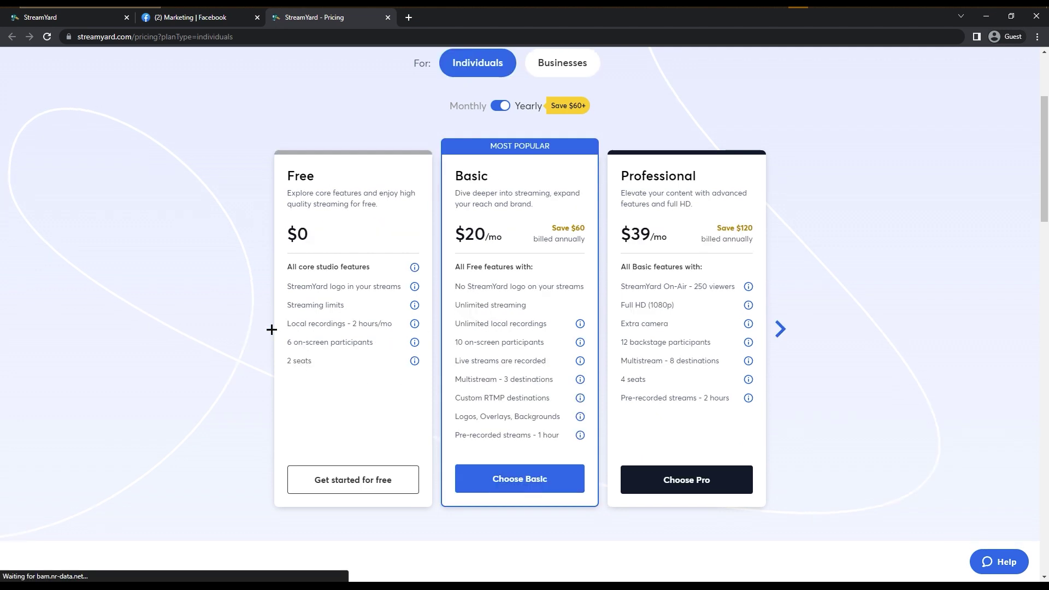
left_click(500, 105)
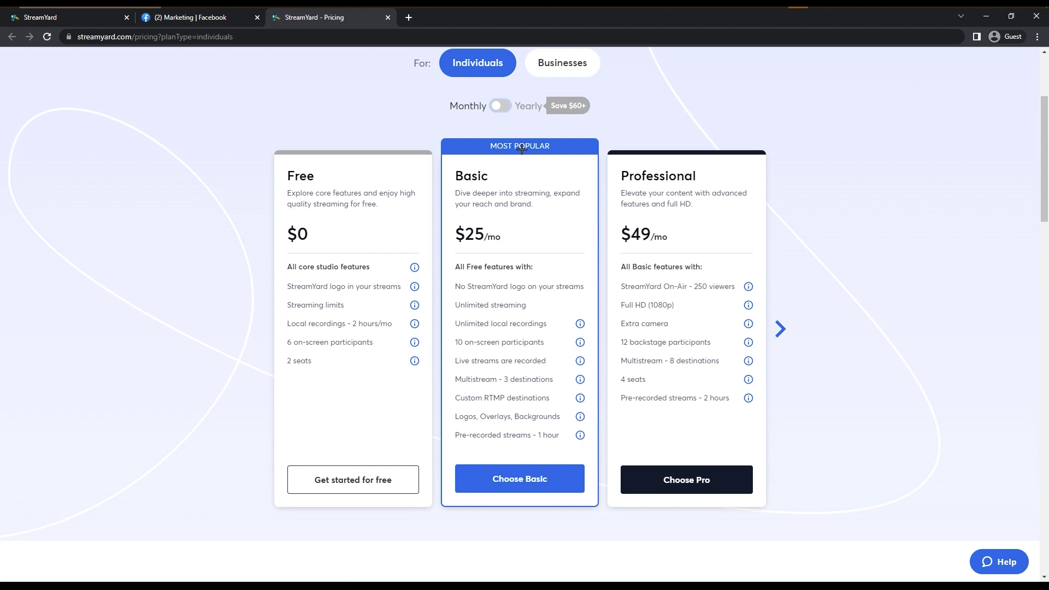
left_click(501, 106)
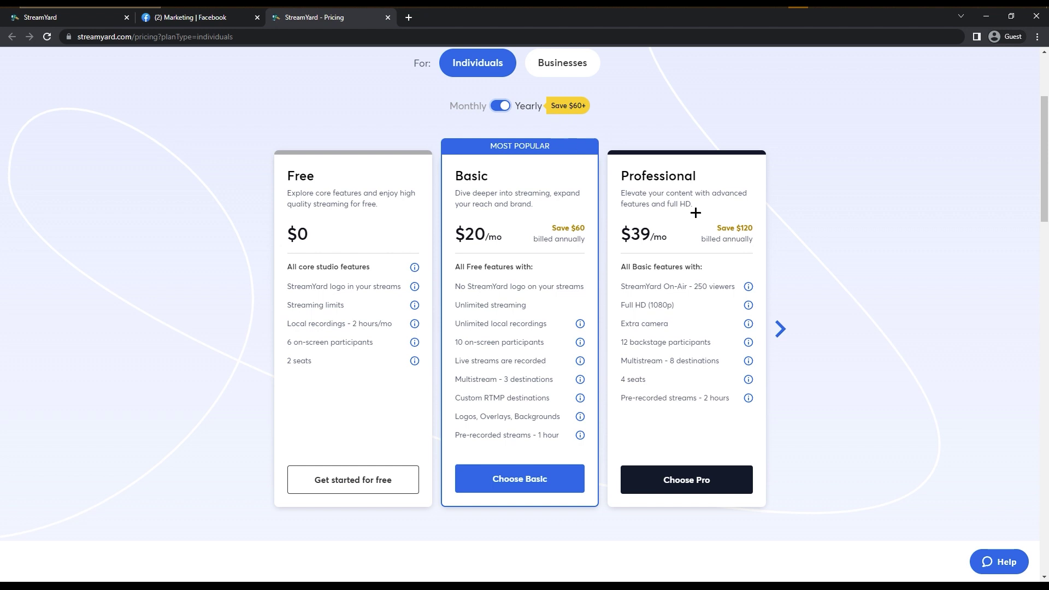
scroll(592, 133, "up", 2)
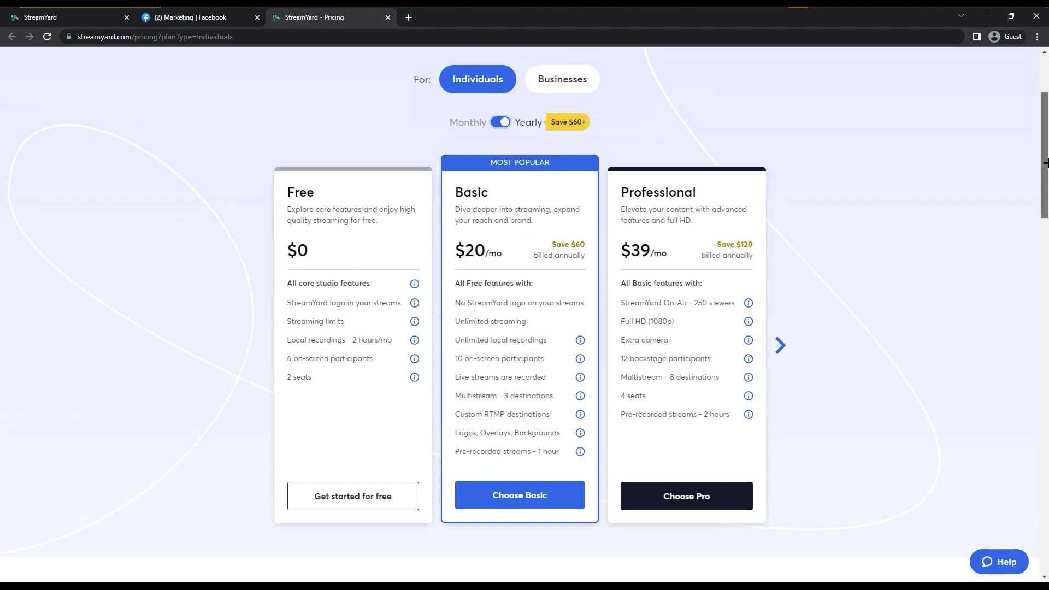
left_click(564, 163)
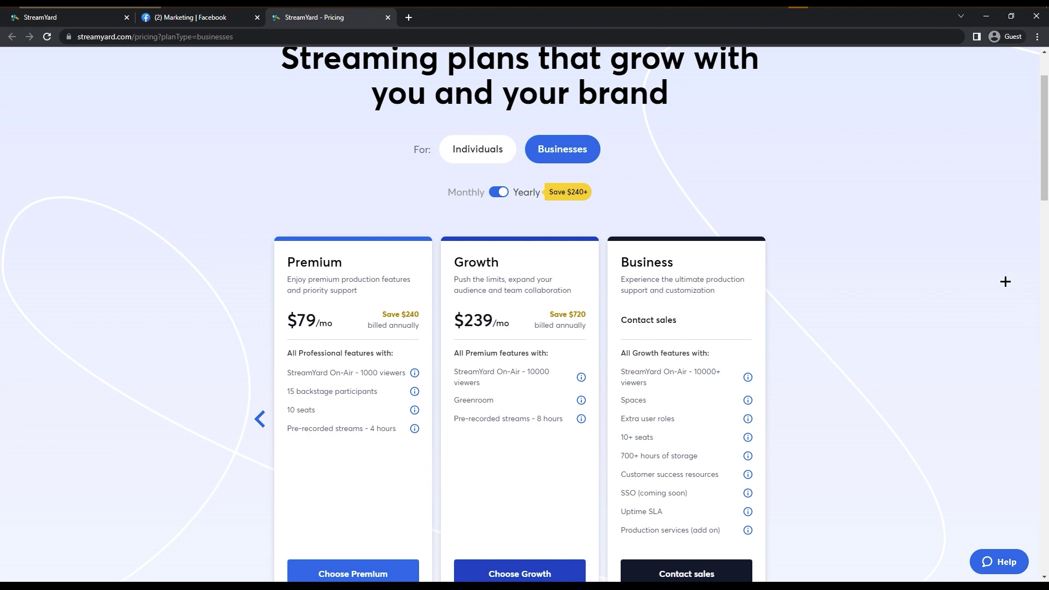
- Scroll the pricing page, then switch back to the StreamYard Broadcasts tab
left_click_drag(1044, 179, 1045, 296)
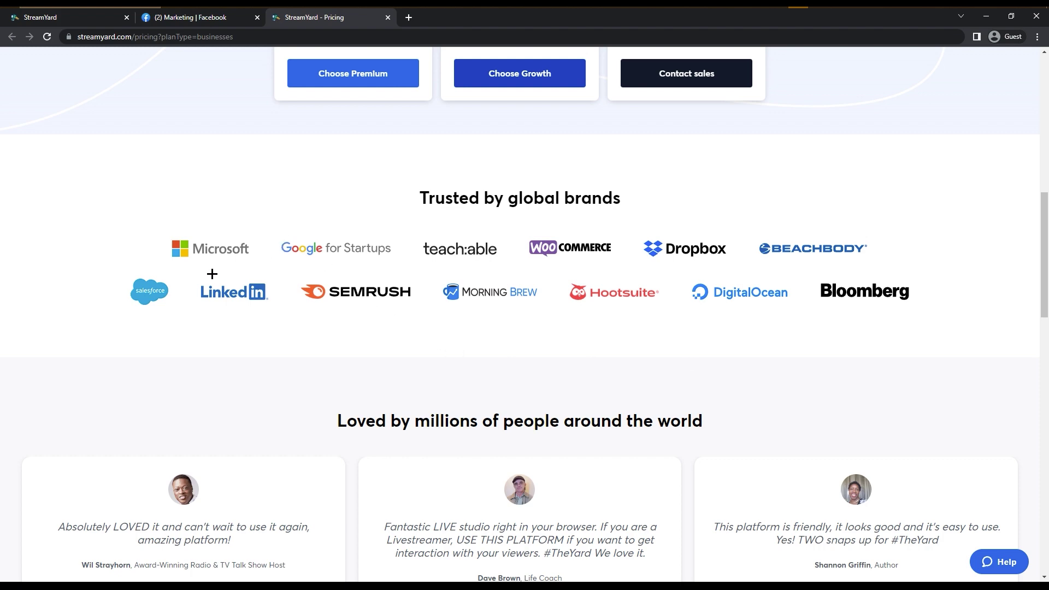
scroll(1043, 327, "up", 5)
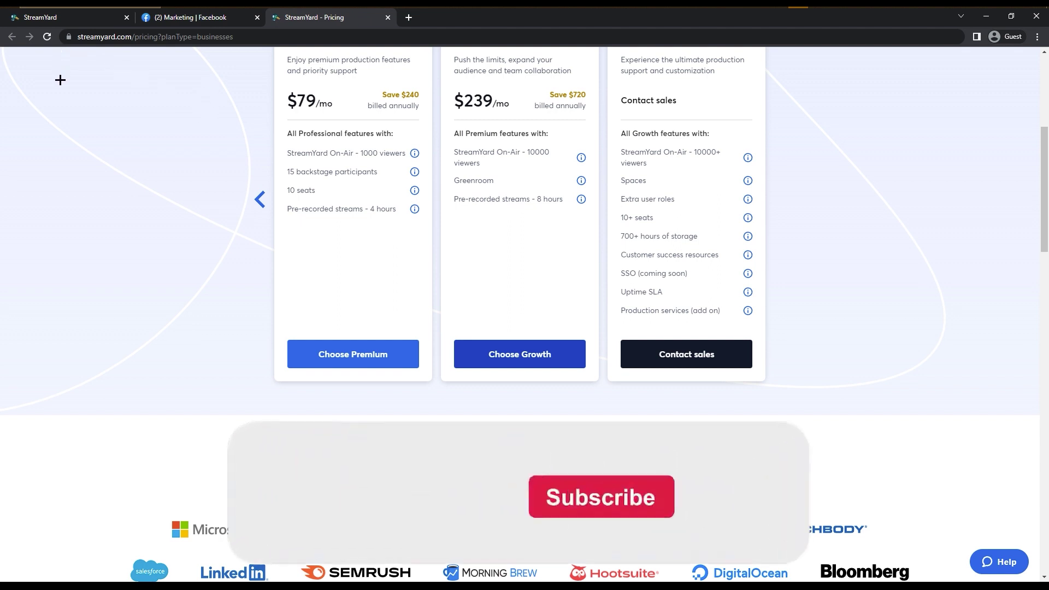
left_click(71, 17)
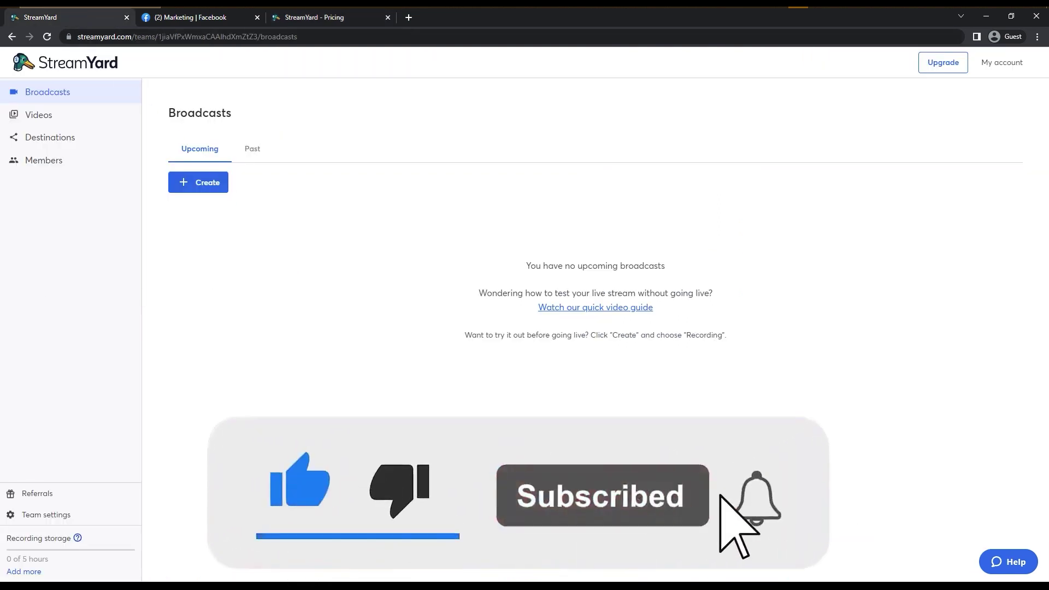